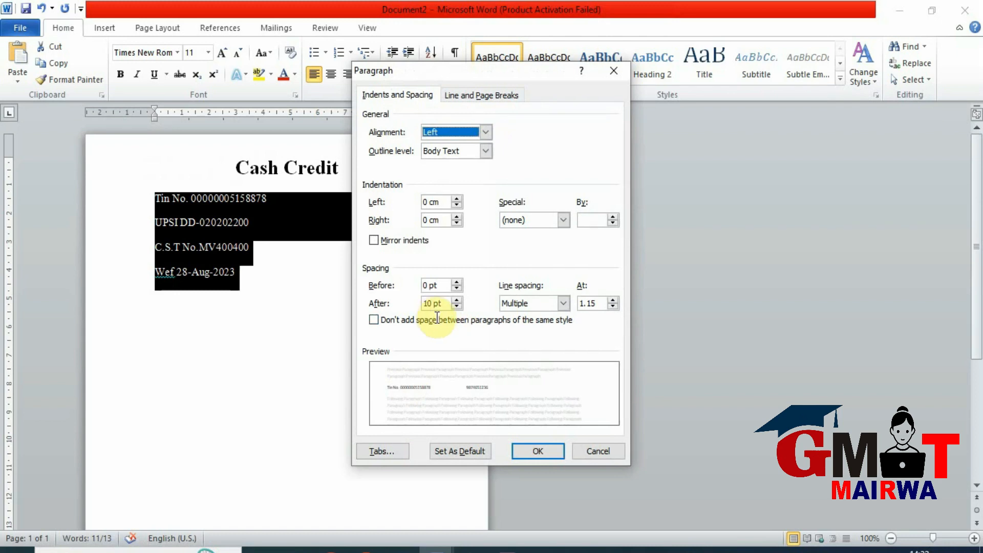
- Set the paragraph spacing after the four selected detail lines to 0 pt
{"action": "double_click", "coordinate": [432, 304]}
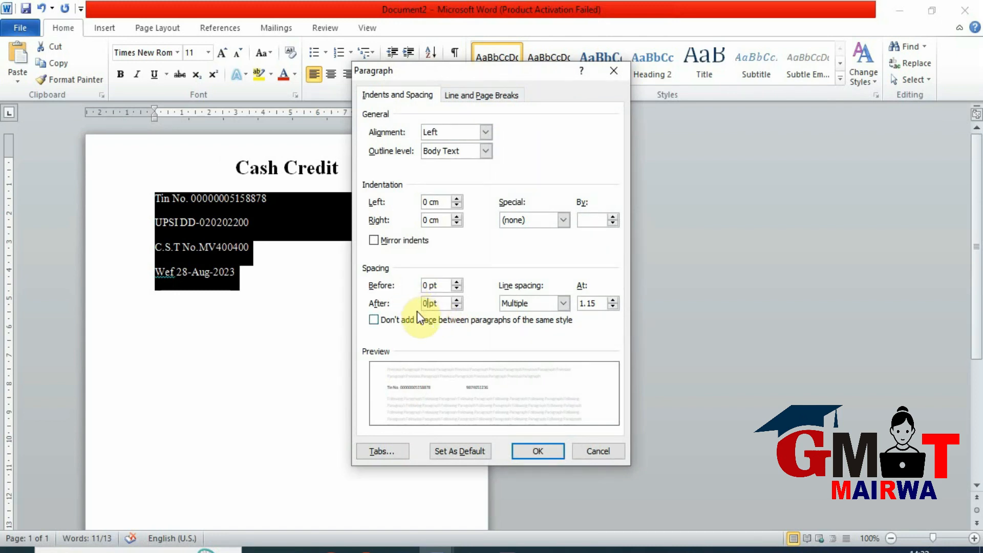
{"action": "key", "text": "Return"}
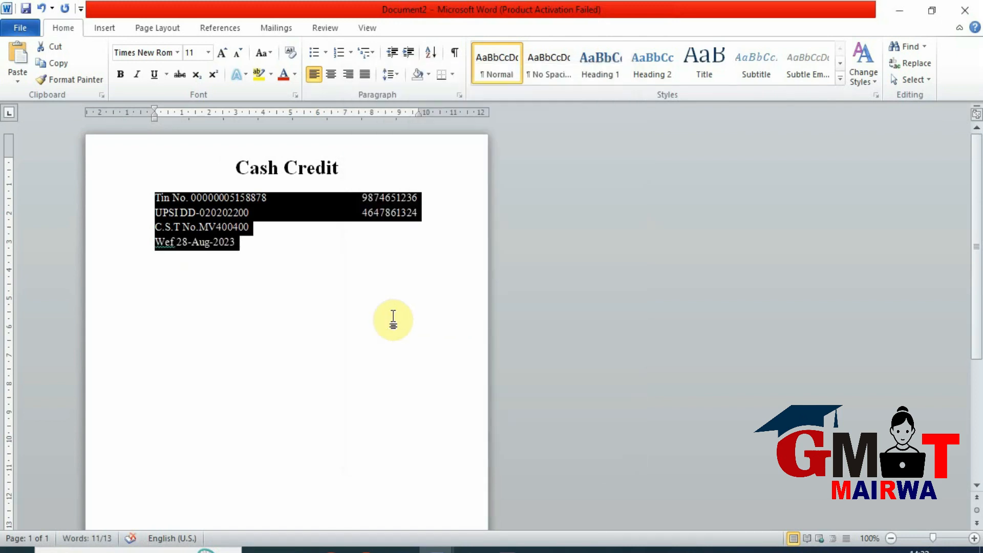
- Add the line "BHATT TRADERS" below the Wef date line and centre it
{"action": "left_click", "coordinate": [250, 248]}
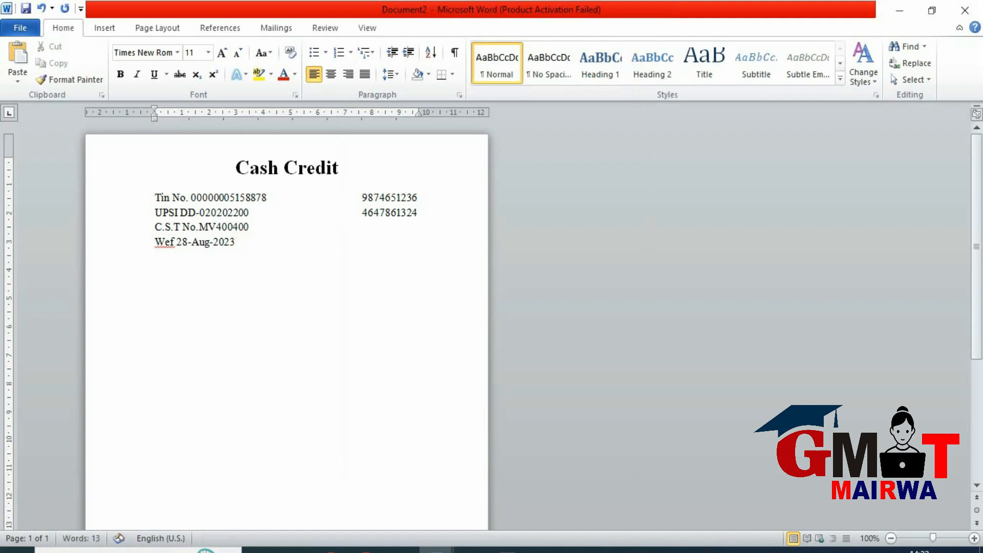
{"action": "key", "text": "Return"}
{"action": "type", "text": "BHATT TRADERS"}
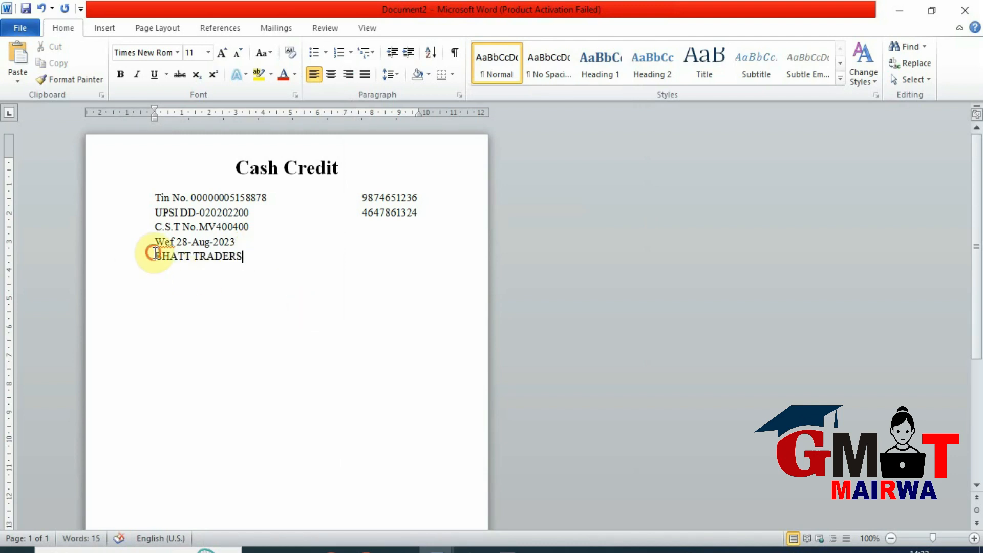
{"action": "left_click", "coordinate": [330, 75]}
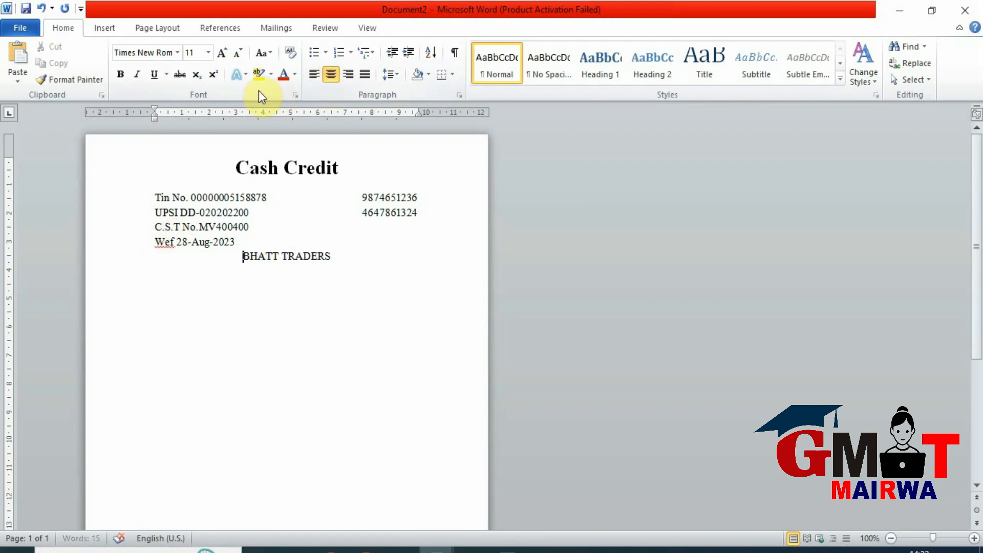
- Make the BHATT TRADERS line bold at 20 pt and start a new line below it
{"action": "left_click_drag", "start_coordinate": [344, 257], "coordinate": [246, 259]}
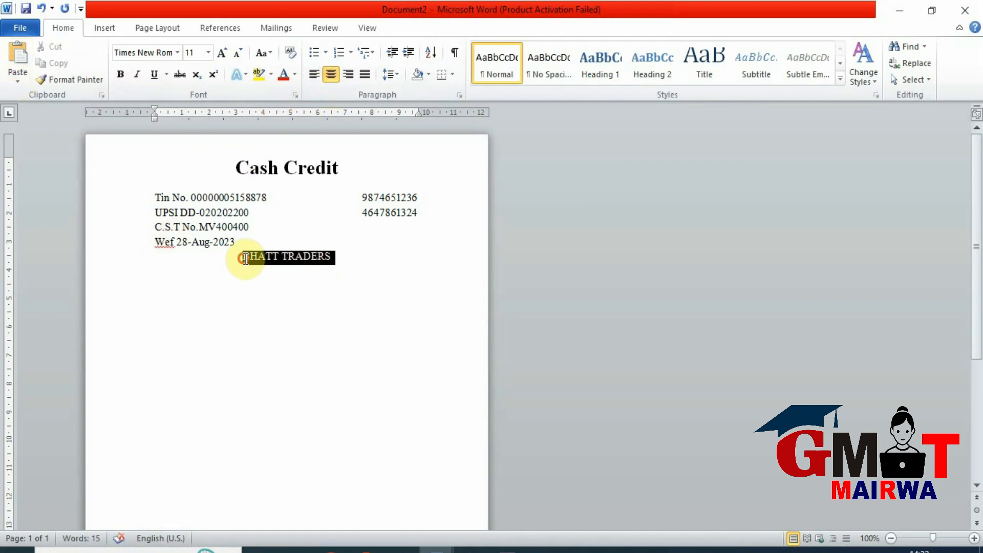
{"action": "left_click", "coordinate": [120, 75]}
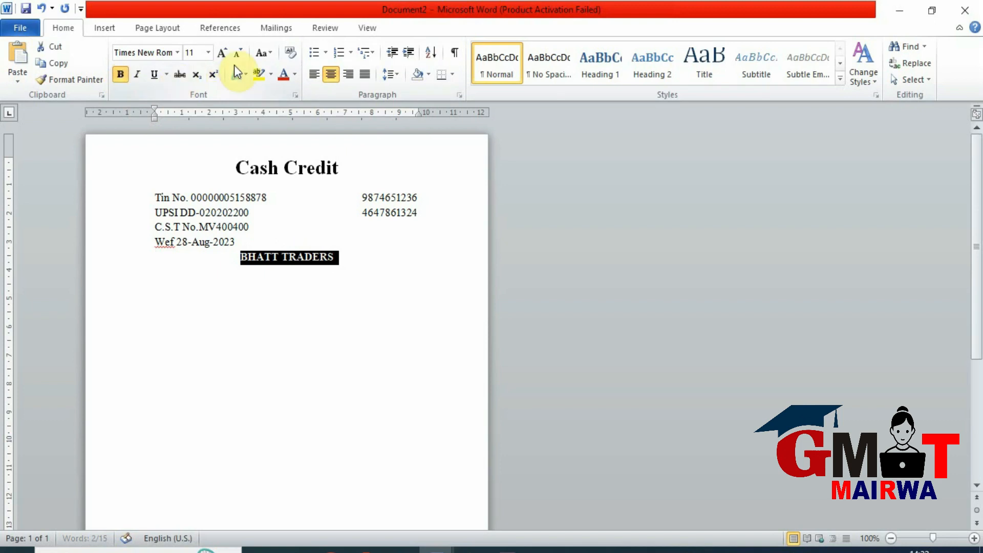
{"action": "left_click", "coordinate": [226, 54]}
{"action": "left_click", "coordinate": [225, 54]}
{"action": "left_click", "coordinate": [225, 54]}
{"action": "left_click", "coordinate": [225, 53]}
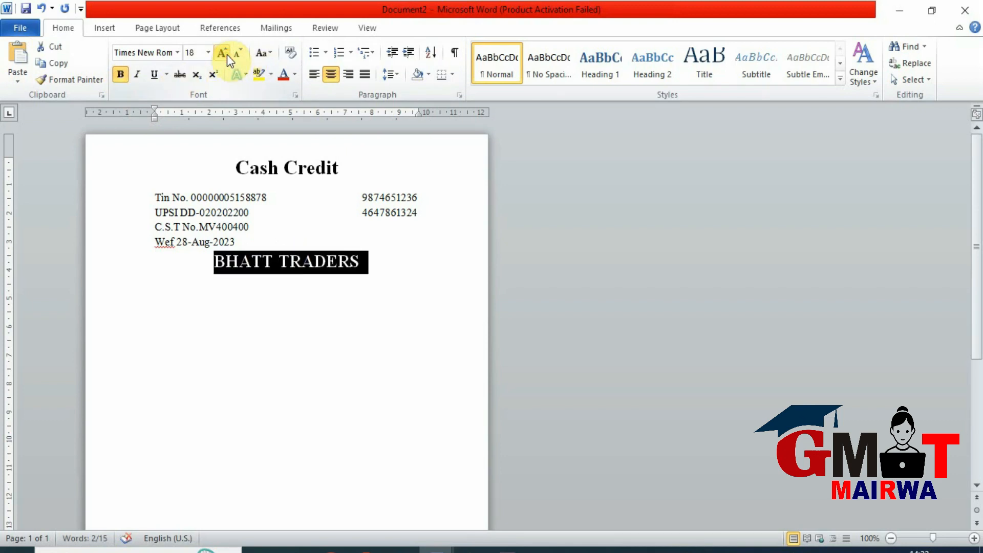
{"action": "left_click", "coordinate": [227, 54]}
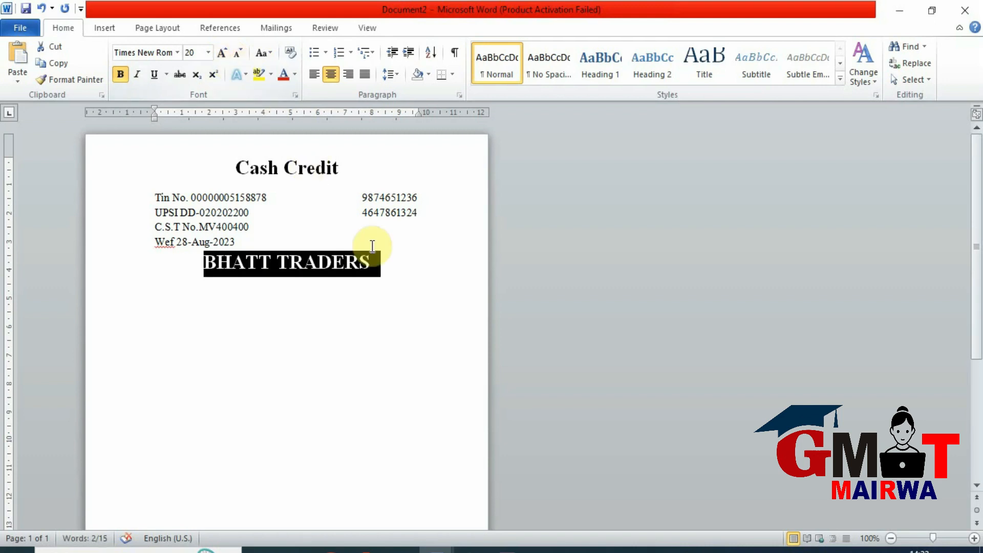
{"action": "left_click", "coordinate": [367, 268]}
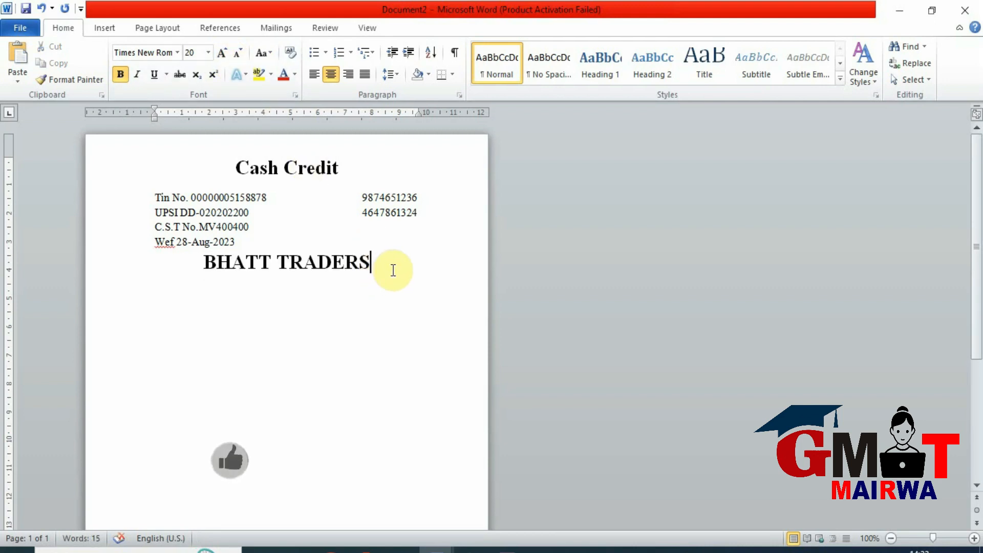
{"action": "key", "text": "Return"}
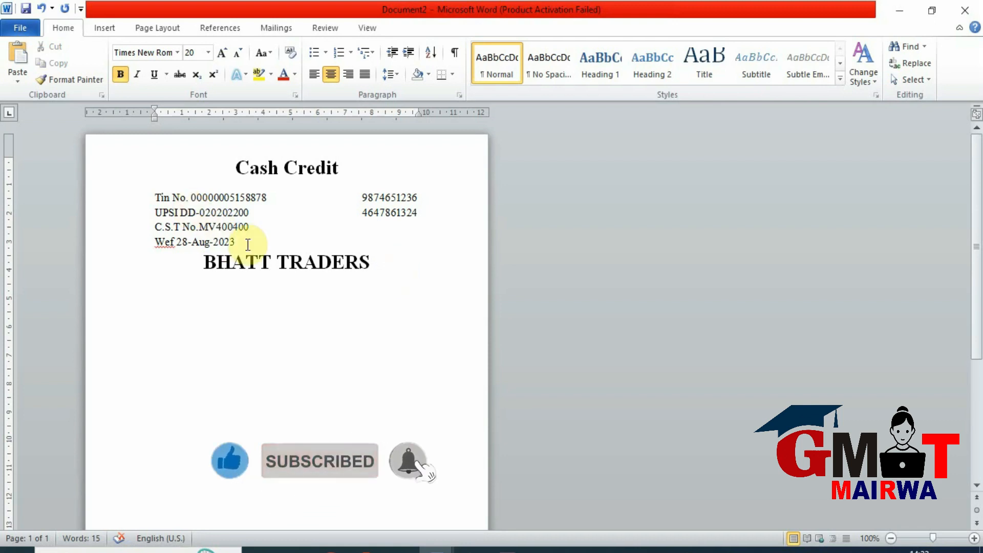
- Make the four detail lines from Tin No. to Wef bold
{"action": "left_click_drag", "start_coordinate": [248, 244], "coordinate": [135, 201]}
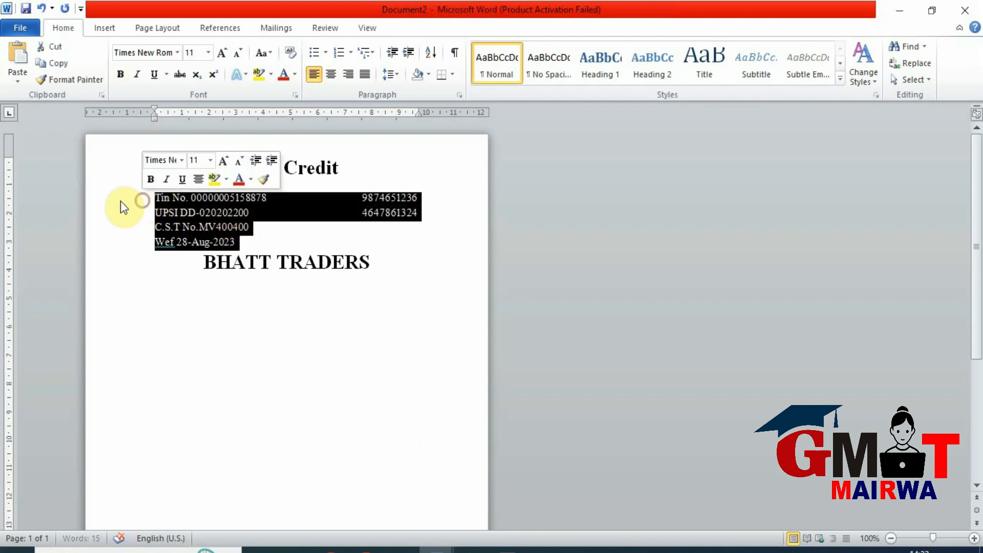
{"action": "left_click", "coordinate": [120, 74]}
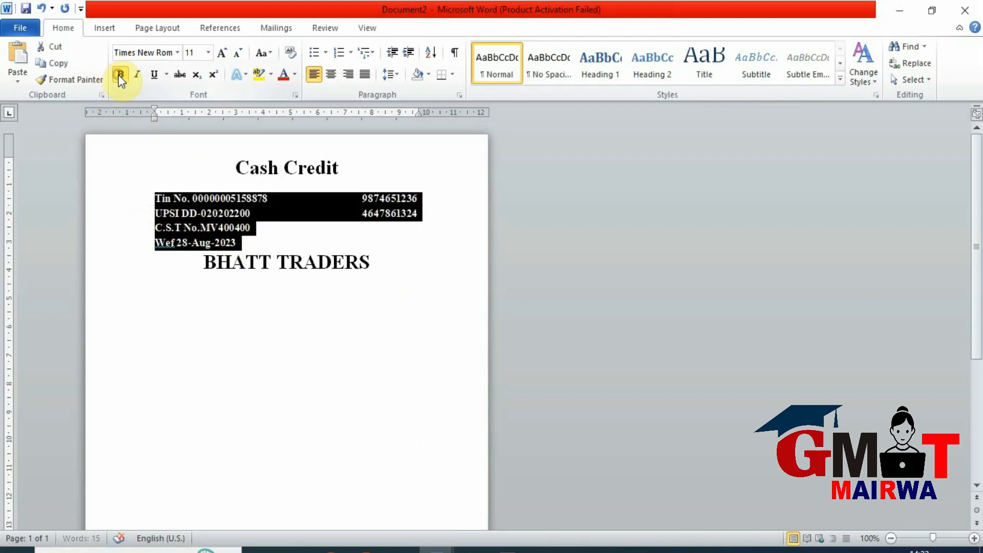
{"action": "left_click", "coordinate": [366, 262]}
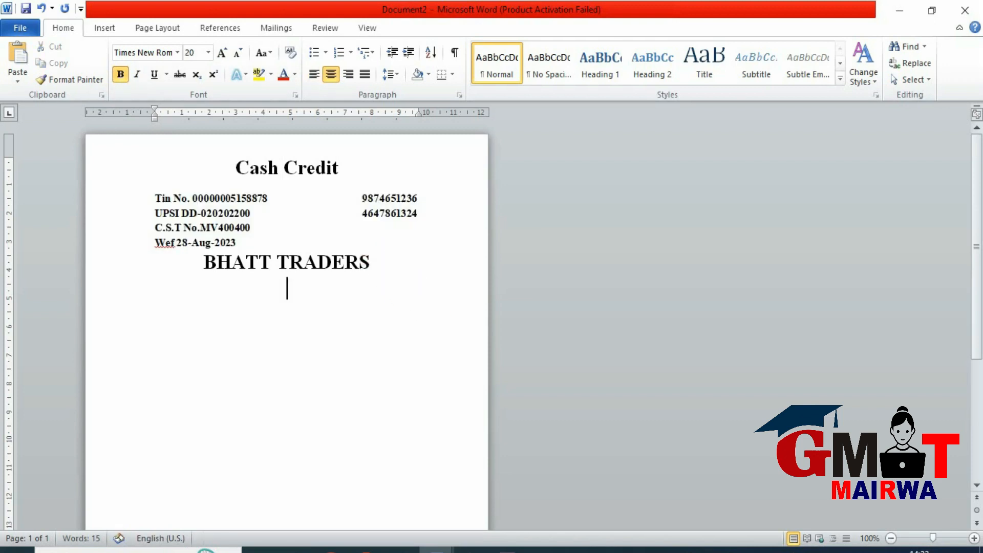
- Left-align the empty line below BHATT TRADERS at 11 pt and paste the address, S No., Date and Sold to lines there
{"action": "left_click", "coordinate": [373, 272]}
{"action": "left_click", "coordinate": [316, 75]}
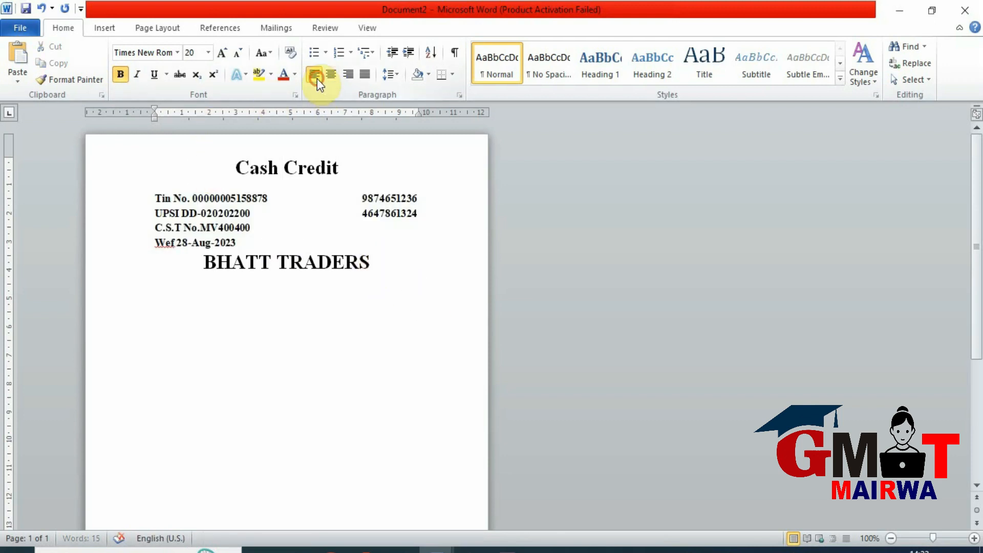
{"action": "left_click", "coordinate": [234, 55]}
{"action": "left_click", "coordinate": [235, 55]}
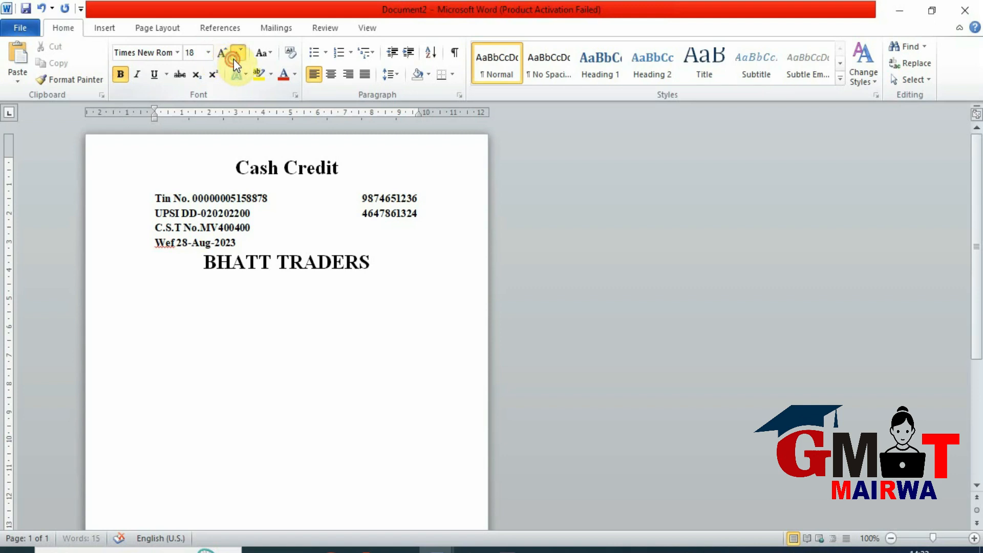
{"action": "left_click", "coordinate": [235, 55]}
{"action": "left_click", "coordinate": [235, 56]}
{"action": "type", "text": "Men market Mairwa Dham, Siwan (Bihar) S.No. ............\tDate:- ............ Sold to ................................................"}
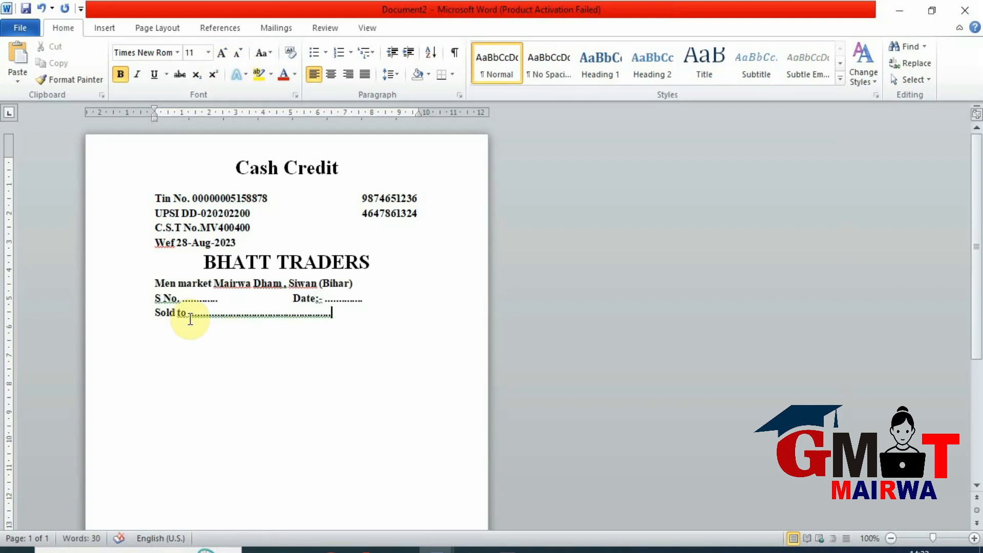
- Add 1½ pt solid top and bottom paragraph borders to the address line below BHATT TRADERS
{"action": "left_click", "coordinate": [157, 301]}
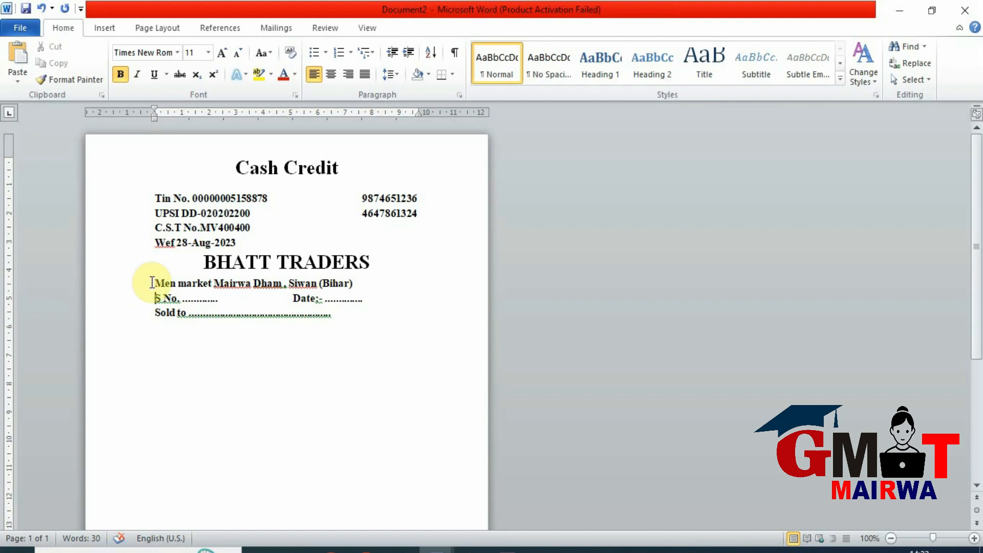
{"action": "left_click_drag", "start_coordinate": [152, 282], "coordinate": [358, 283]}
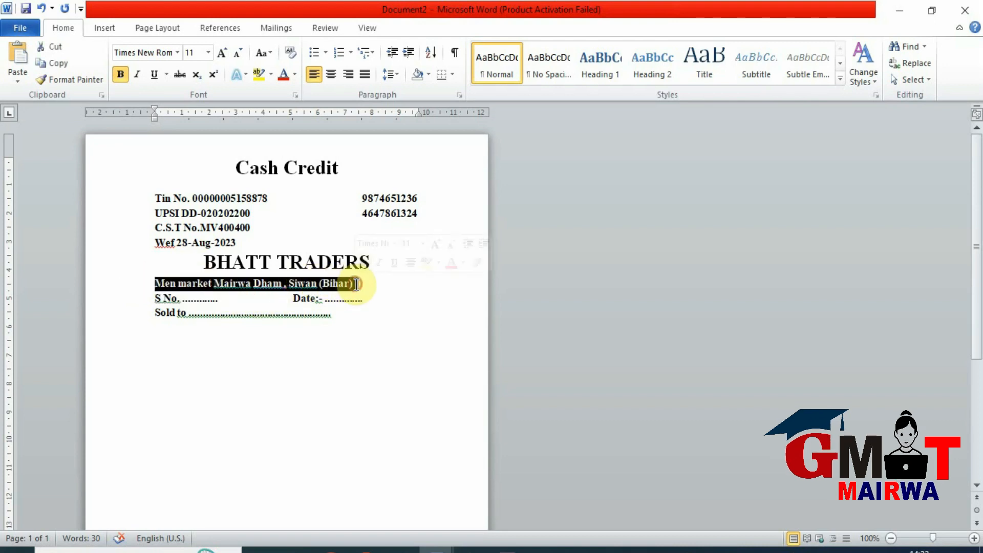
{"action": "left_click", "coordinate": [450, 76]}
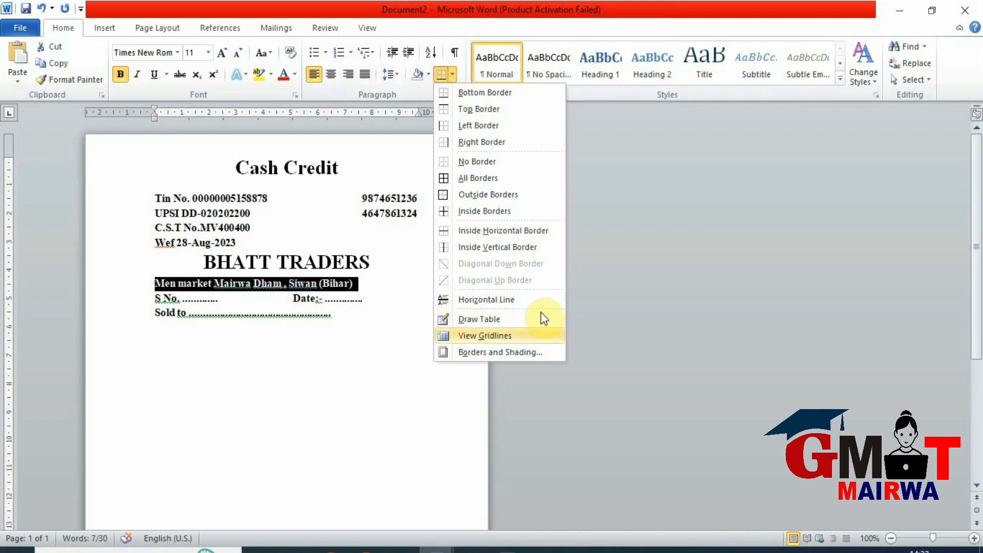
{"action": "left_click", "coordinate": [520, 352]}
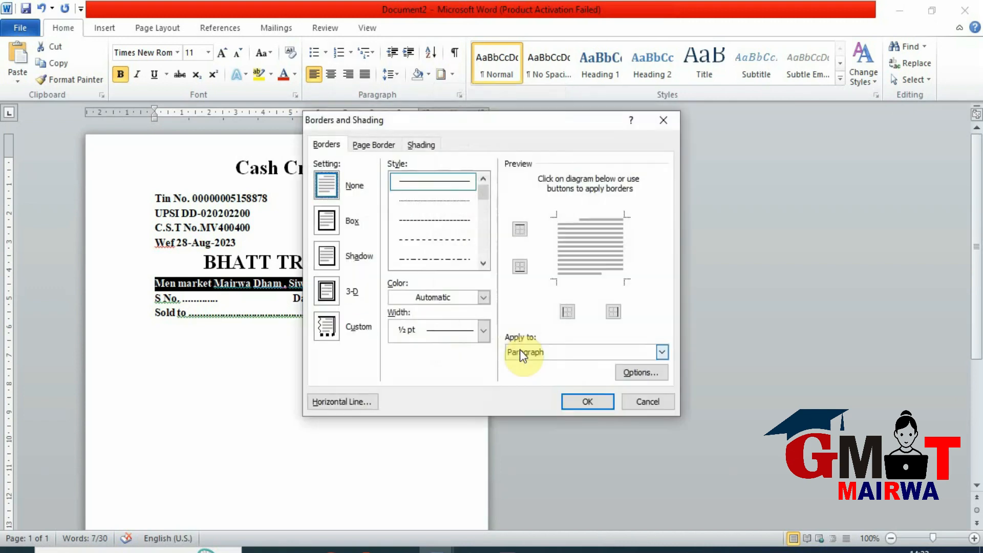
{"action": "left_click", "coordinate": [482, 334]}
{"action": "left_click", "coordinate": [461, 429]}
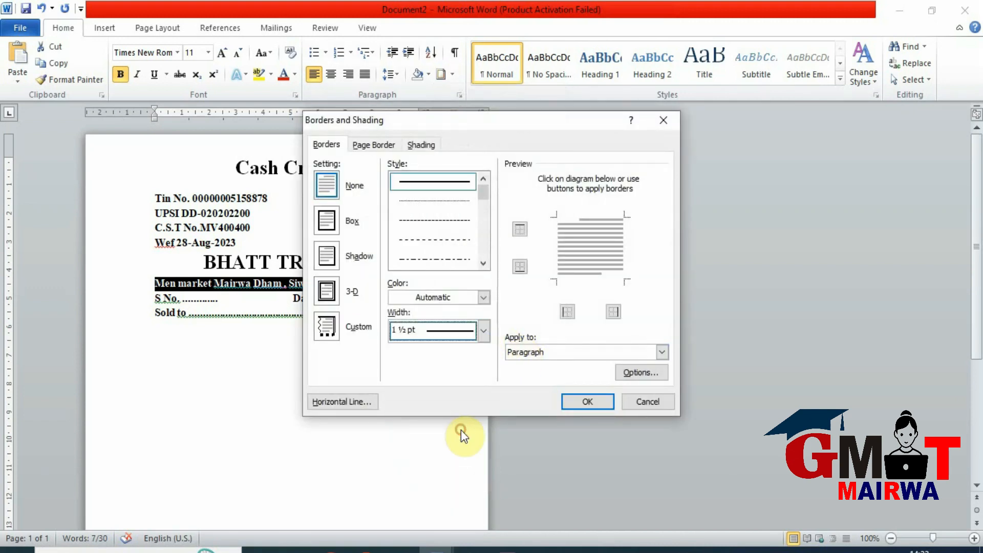
{"action": "left_click", "coordinate": [519, 229]}
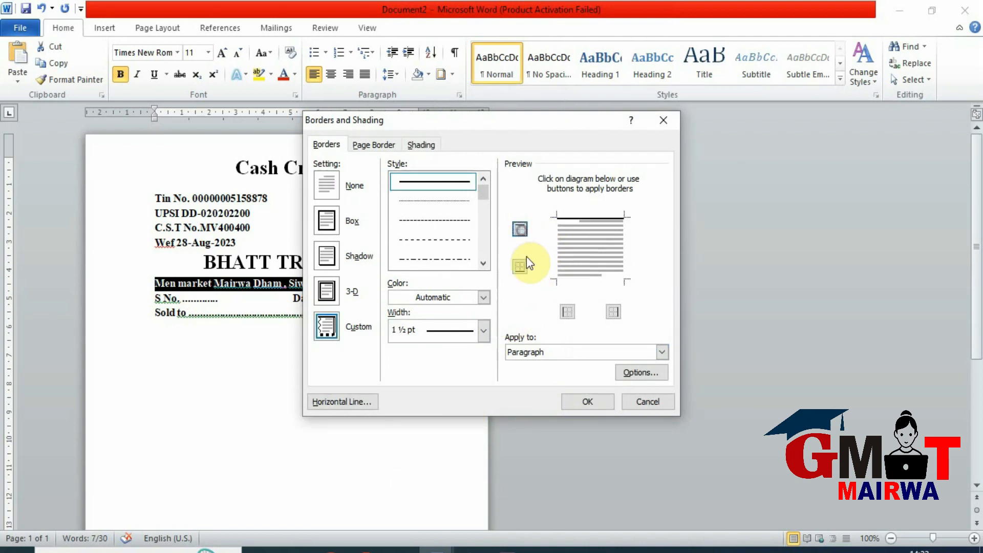
{"action": "left_click", "coordinate": [583, 402]}
{"action": "left_click", "coordinate": [368, 294]}
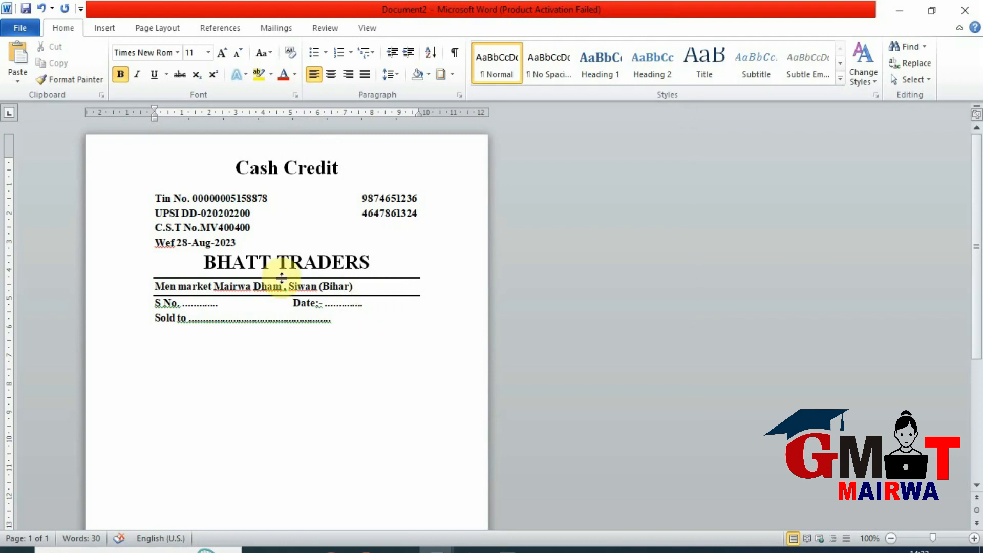
- Shift the bordered address line toward the page centre and move the Date field farther right on its line
{"action": "left_click", "coordinate": [157, 283]}
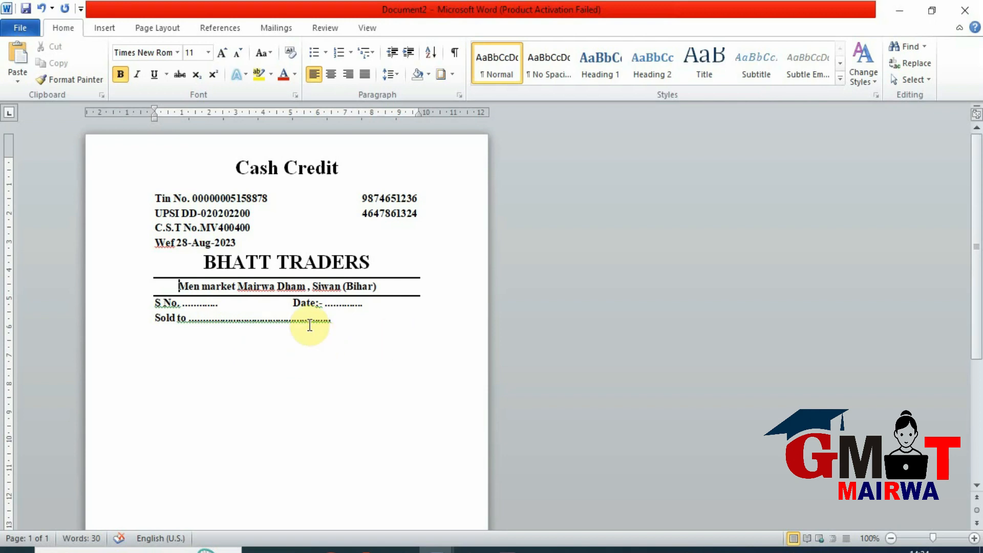
{"action": "left_click", "coordinate": [294, 303]}
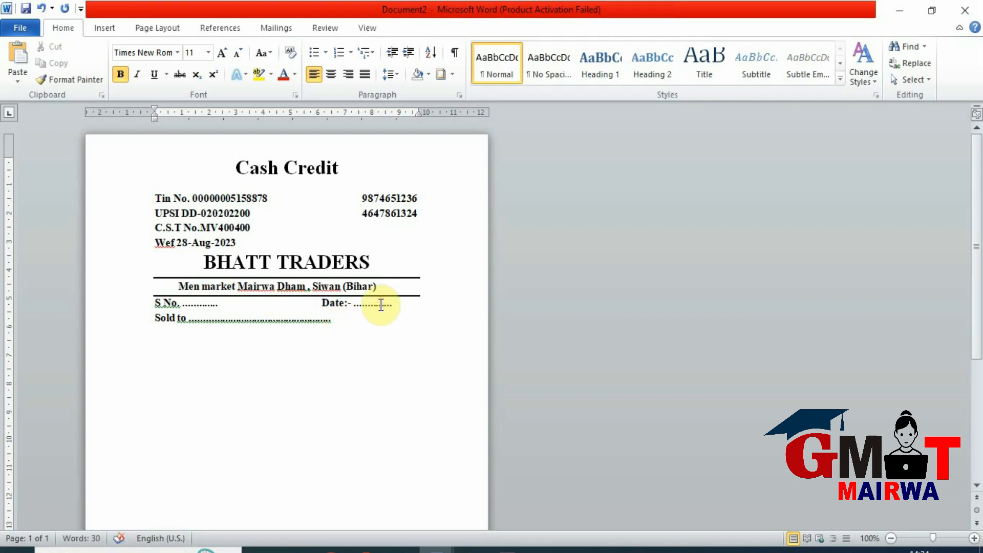
- Extend the dotted blanks after Date and Sold to almost to the right margin
{"action": "type", "text": "......."}
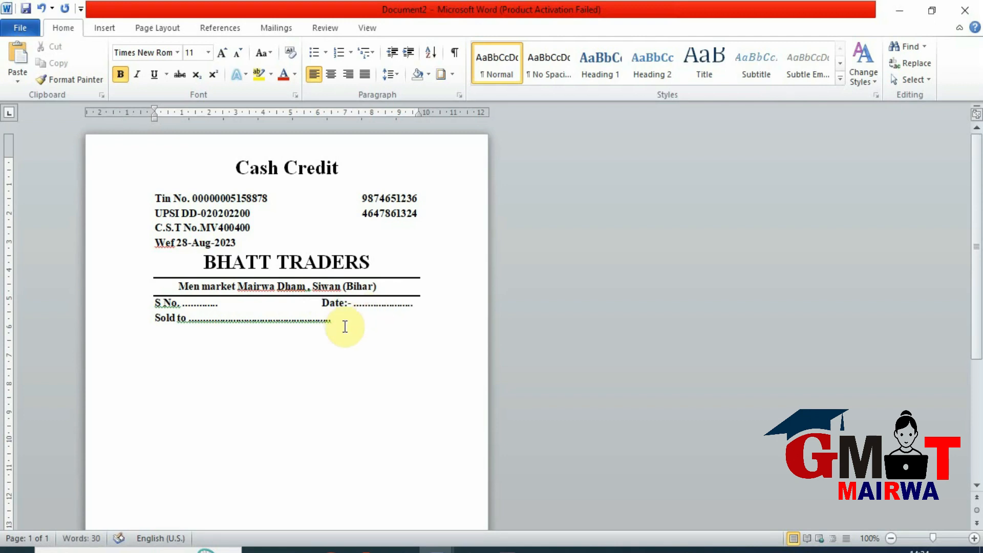
{"action": "left_click", "coordinate": [294, 323]}
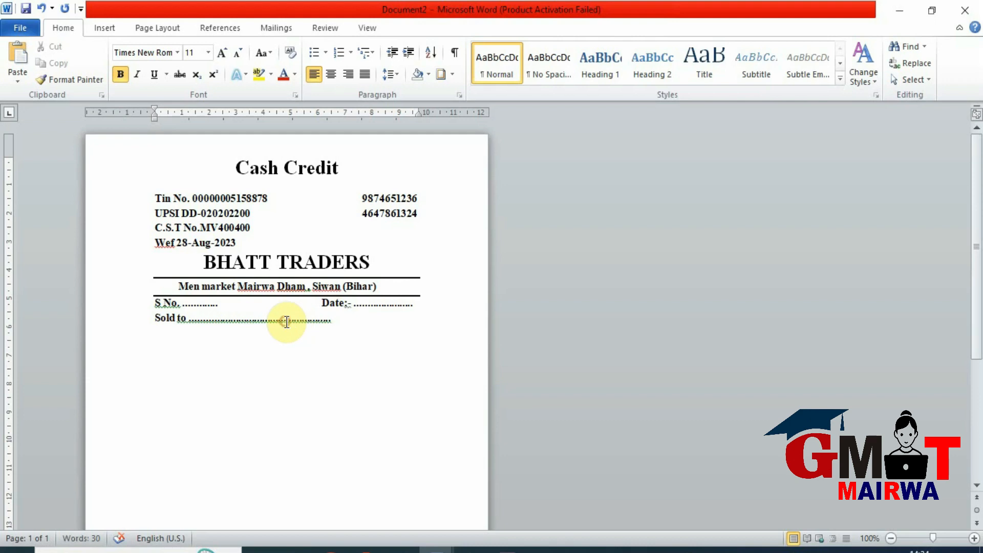
{"action": "type", "text": "............................."}
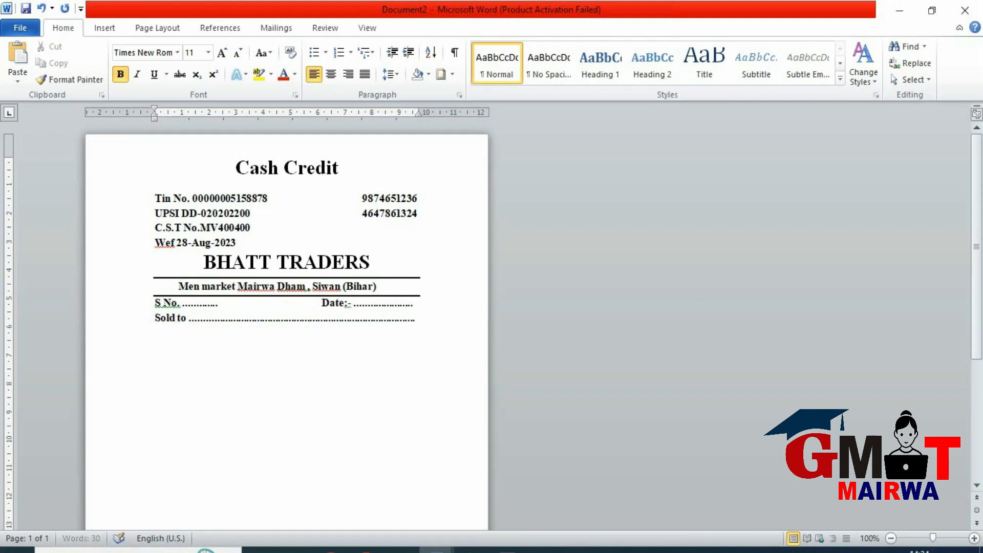
- Insert a table with 9 columns and 5 rows below the Sold to line and enter "Particular" in its first header cell
{"action": "left_click", "coordinate": [419, 319]}
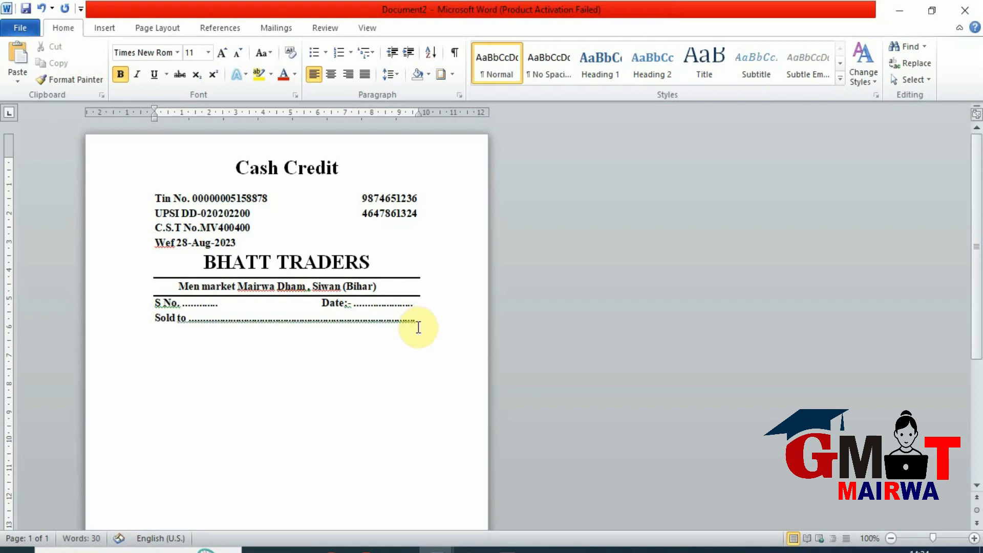
{"action": "key", "text": "Return"}
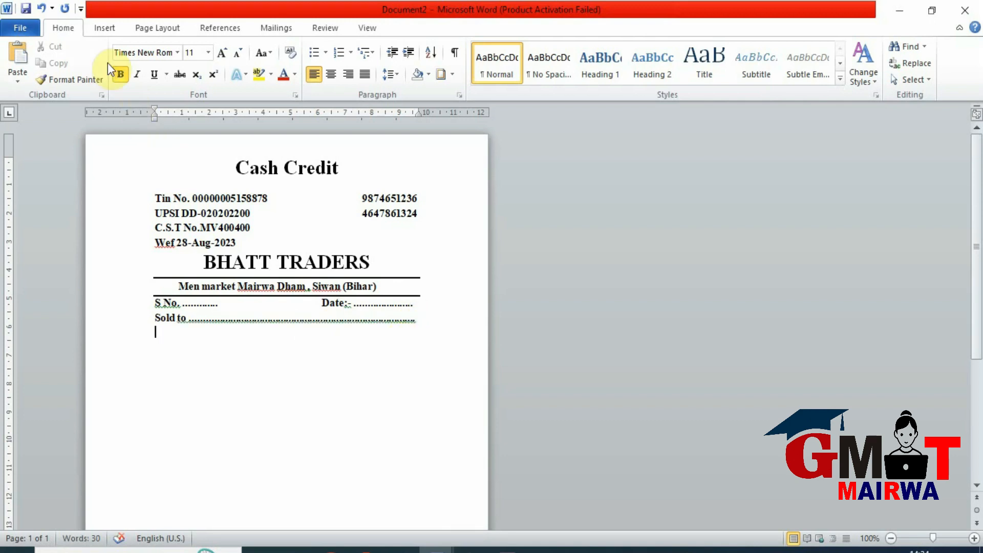
{"action": "left_click", "coordinate": [101, 27]}
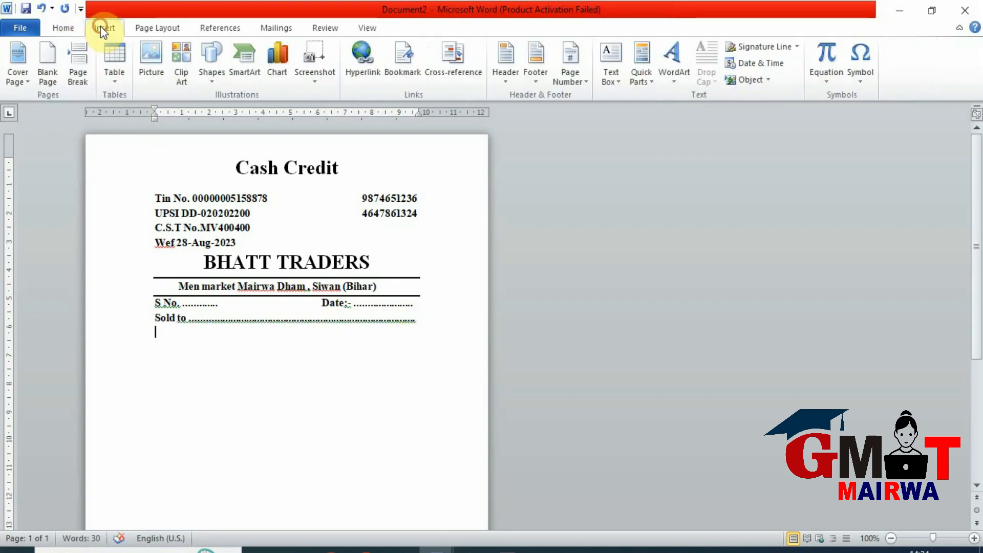
{"action": "left_click", "coordinate": [119, 77]}
{"action": "left_click", "coordinate": [140, 232]}
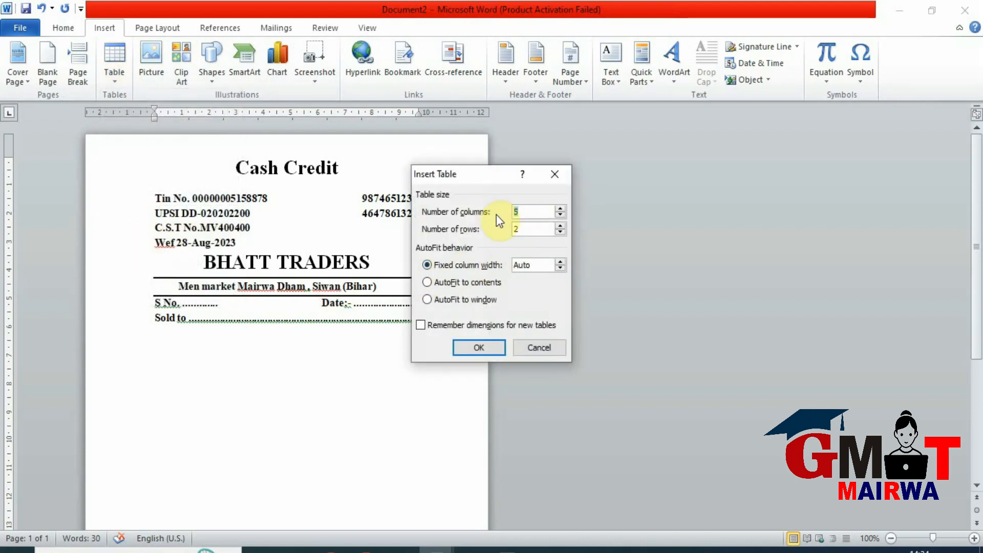
{"action": "type", "text": "9"}
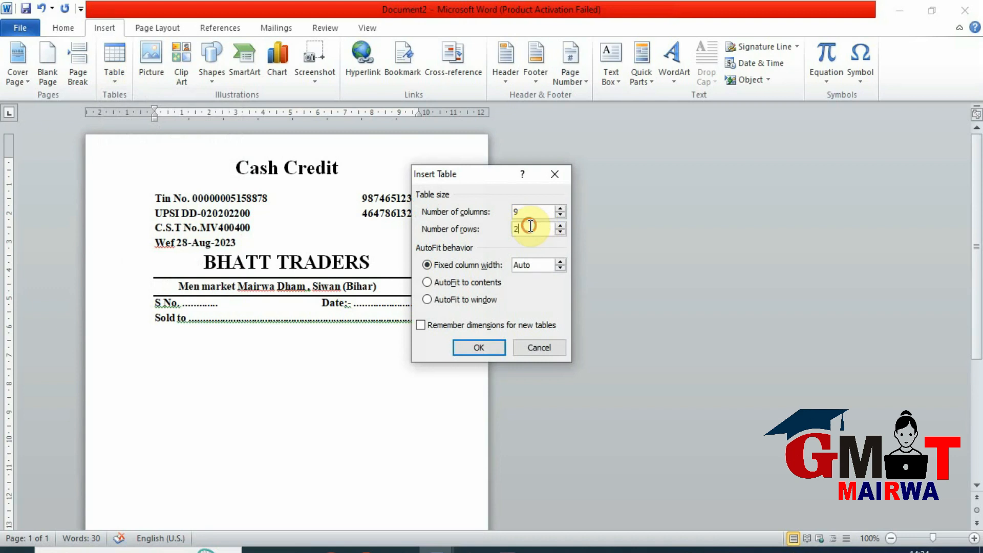
{"action": "left_click_drag", "start_coordinate": [530, 226], "coordinate": [496, 230]}
{"action": "left_click", "coordinate": [480, 343]}
{"action": "type", "text": "Particular"}
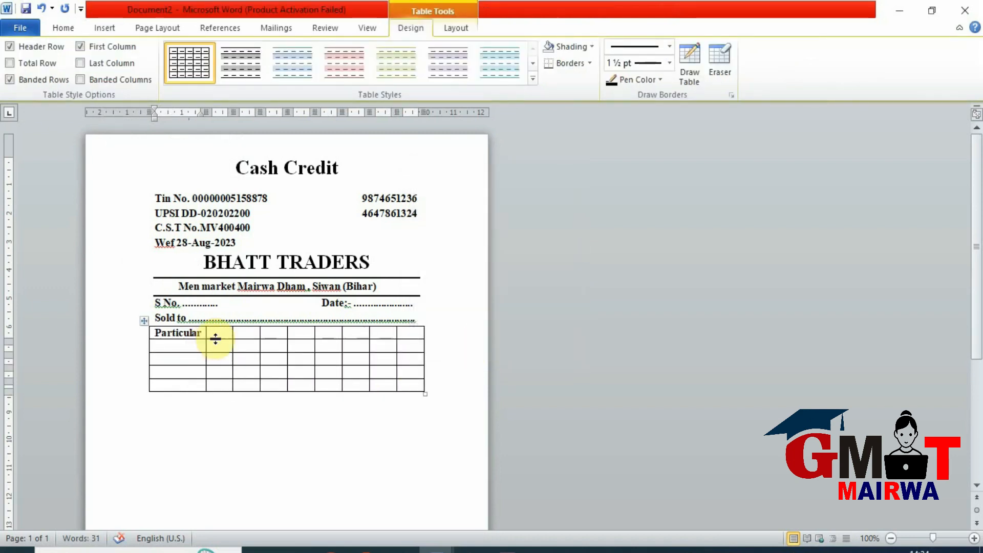
- Fill the next three header cells with "QTY", "Rate" and "0%" above "Amount" and "Rs. P."
{"action": "left_click", "coordinate": [219, 333]}
{"action": "type", "text": "QTY "}
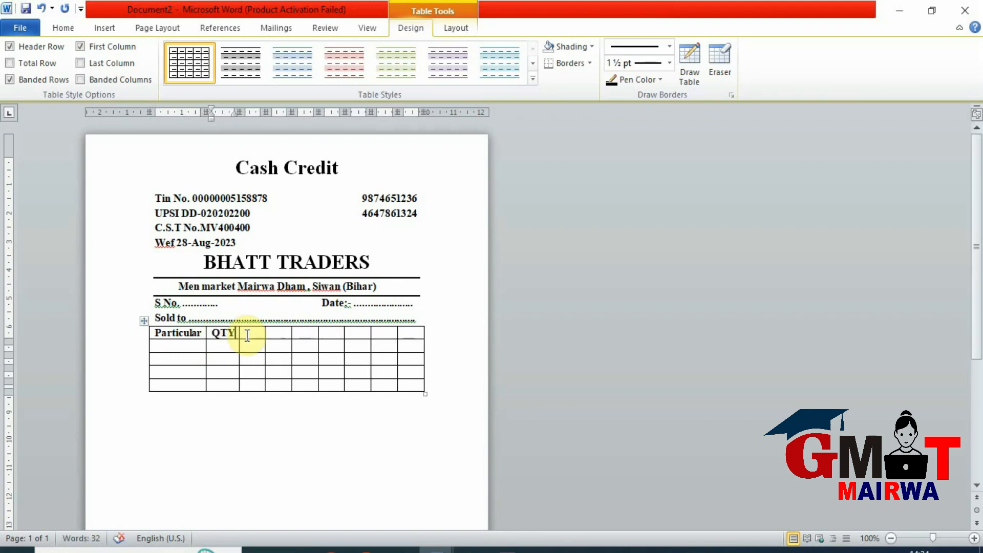
{"action": "type", "text": "Rate"}
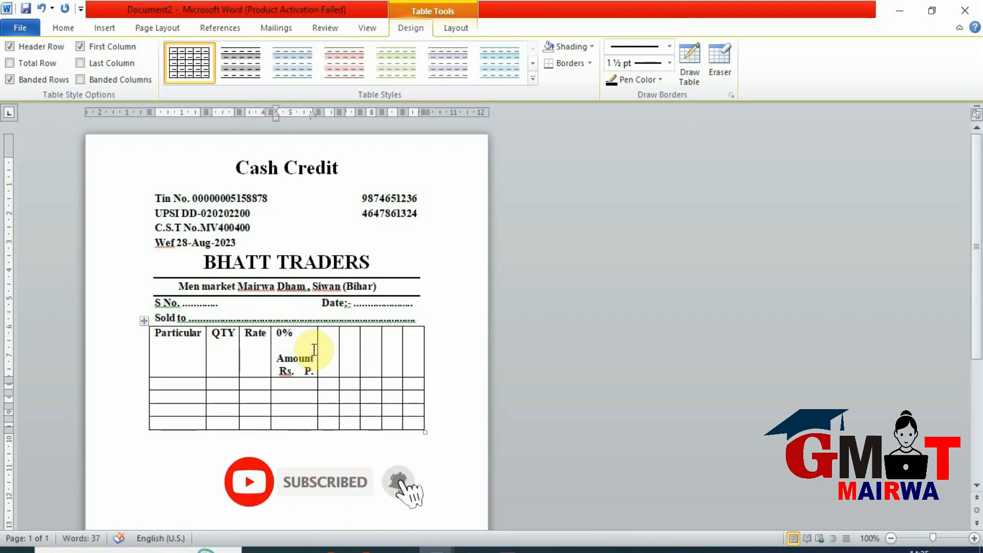
- Merge the 0% Amount header cell with the empty header cell beside it
{"action": "left_click_drag", "start_coordinate": [311, 350], "coordinate": [324, 350]}
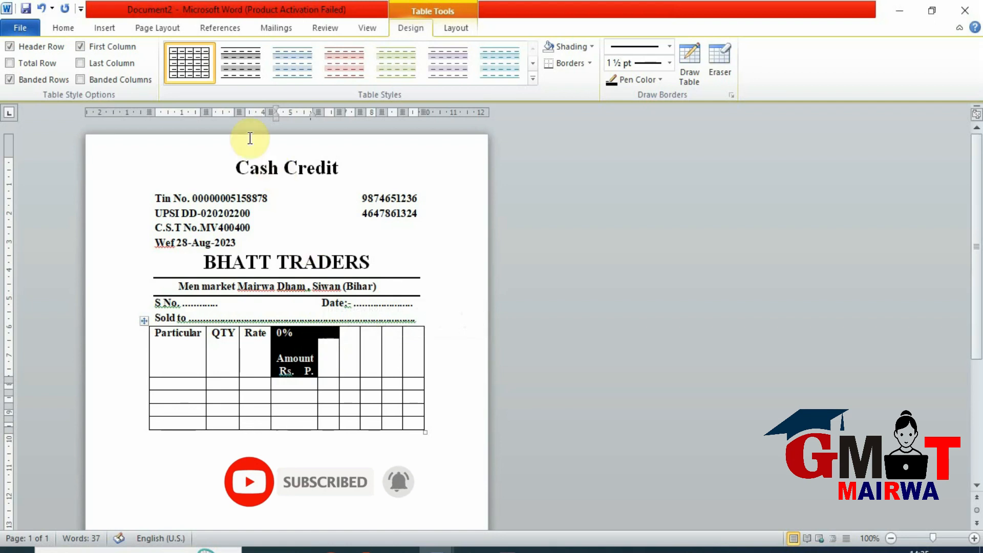
{"action": "left_click", "coordinate": [453, 27]}
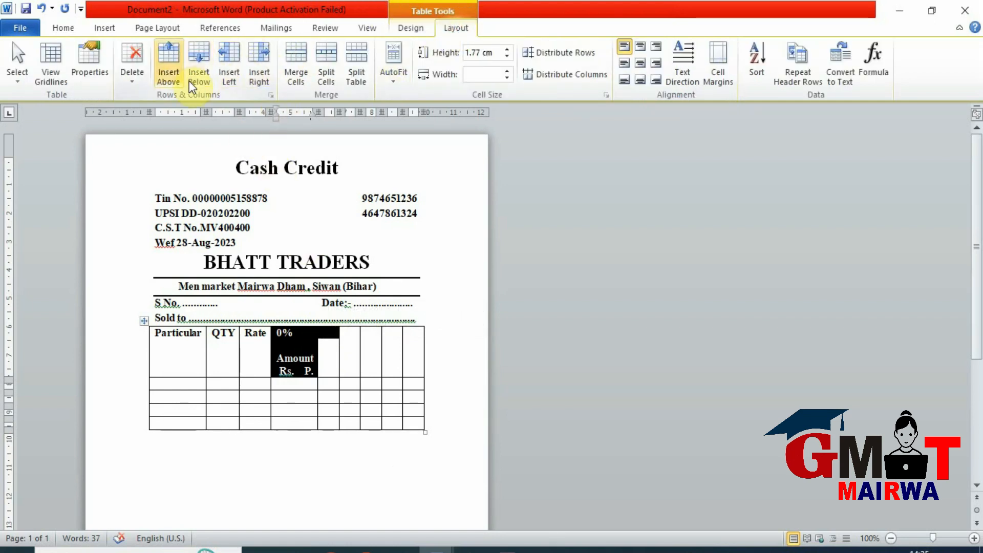
{"action": "left_click", "coordinate": [295, 75]}
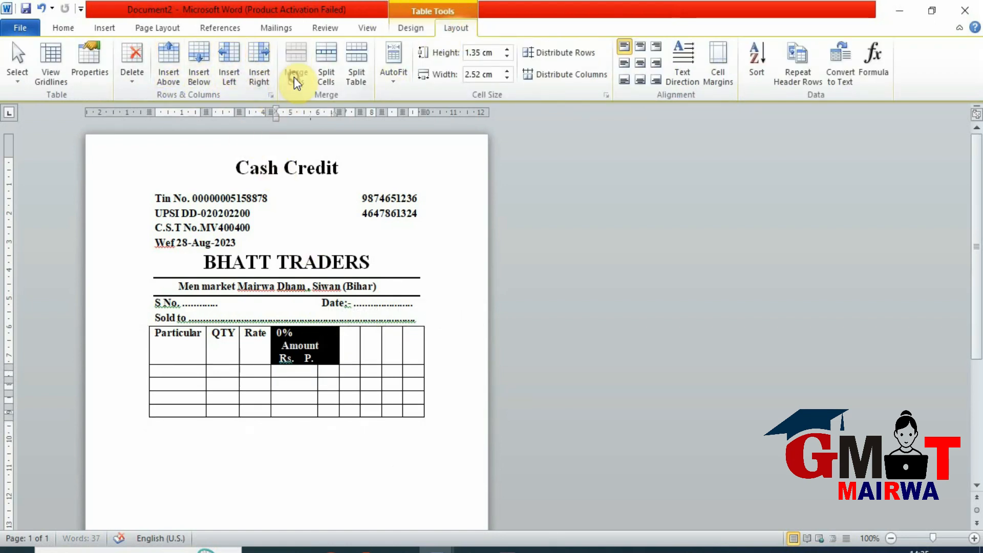
{"action": "left_click", "coordinate": [318, 345]}
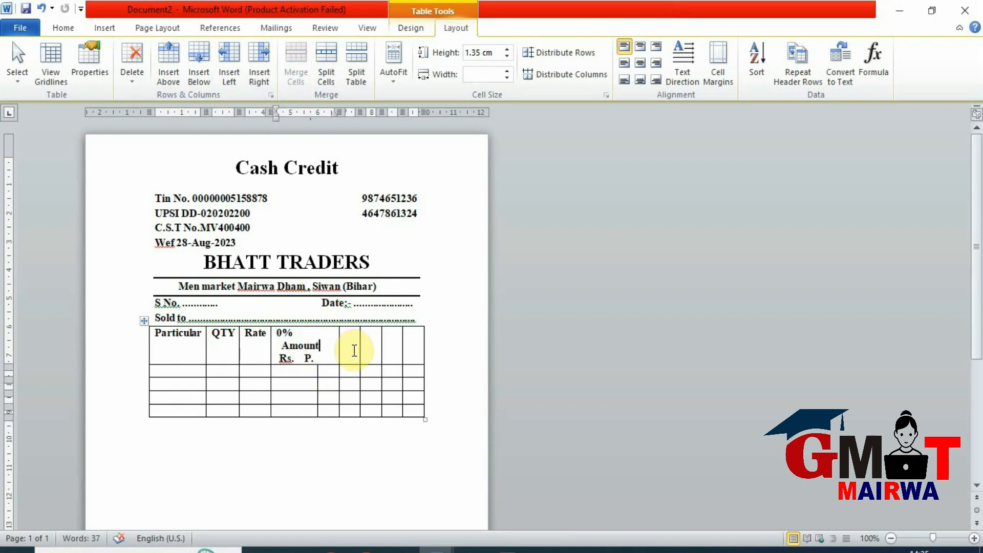
- Add a "5%" heading with "Amount" and "Rs. P." after the 0% heading and merge its cell with the adjacent empty one
{"action": "left_click", "coordinate": [354, 351]}
{"action": "type", "text": "5% Amount Rs. P."}
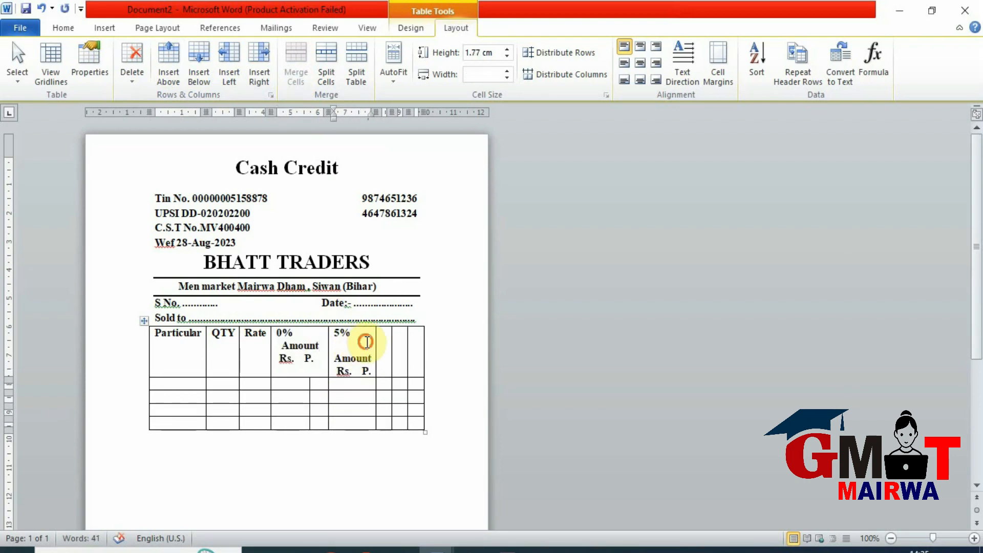
{"action": "left_click_drag", "start_coordinate": [367, 342], "coordinate": [383, 334]}
{"action": "left_click", "coordinate": [300, 64]}
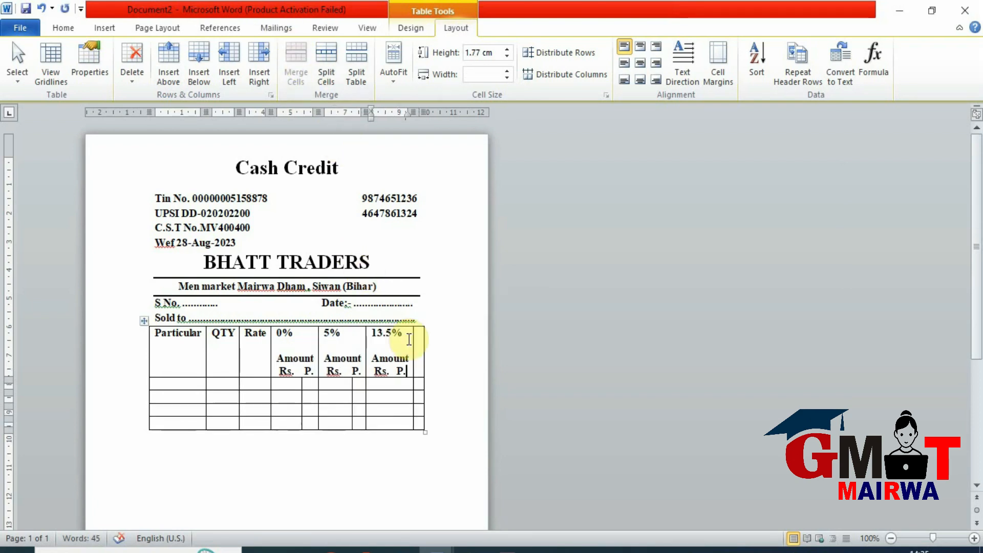
- Add a "13.5%" heading with "Amount" and "Rs. P." and merge its cell with the last header cell
{"action": "left_click_drag", "start_coordinate": [408, 341], "coordinate": [415, 342]}
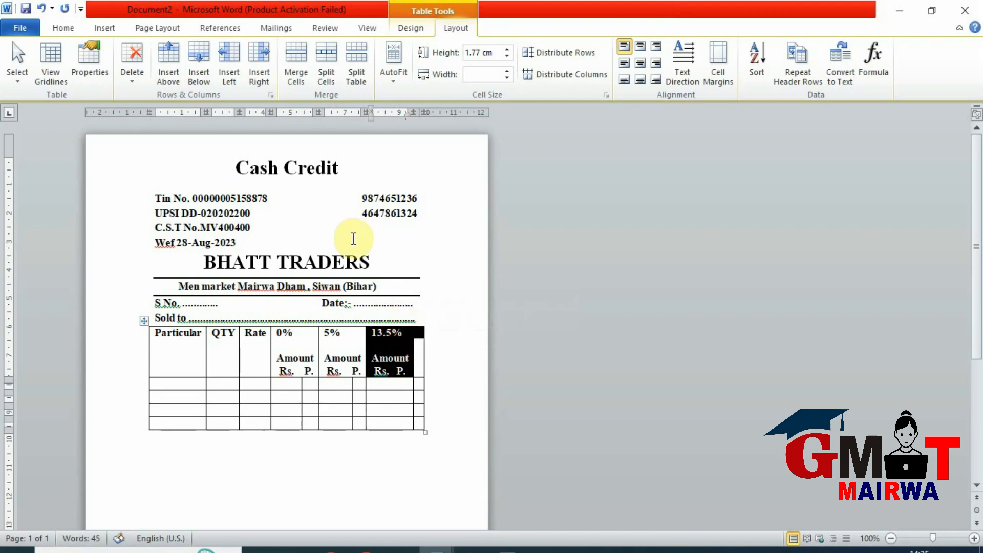
{"action": "left_click", "coordinate": [297, 67]}
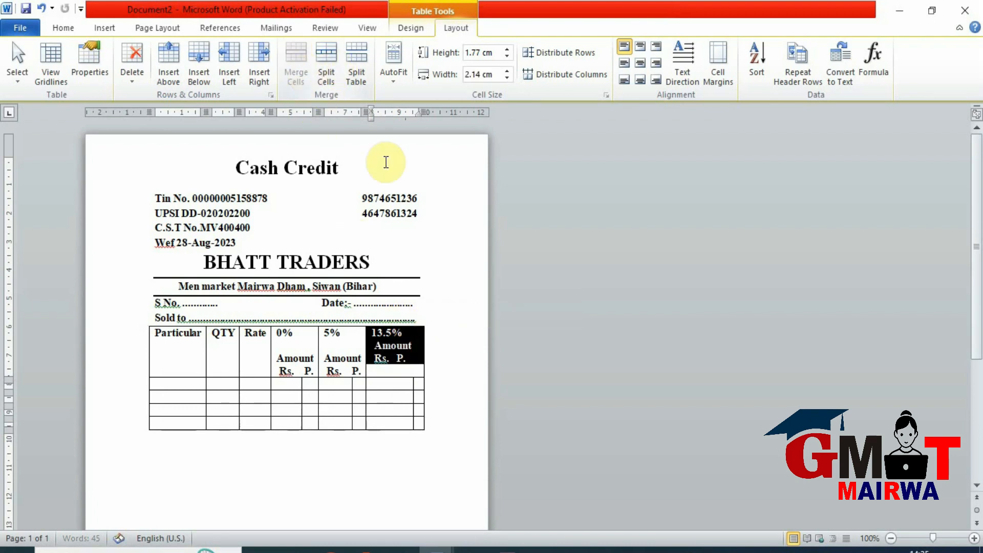
{"action": "left_click", "coordinate": [397, 345]}
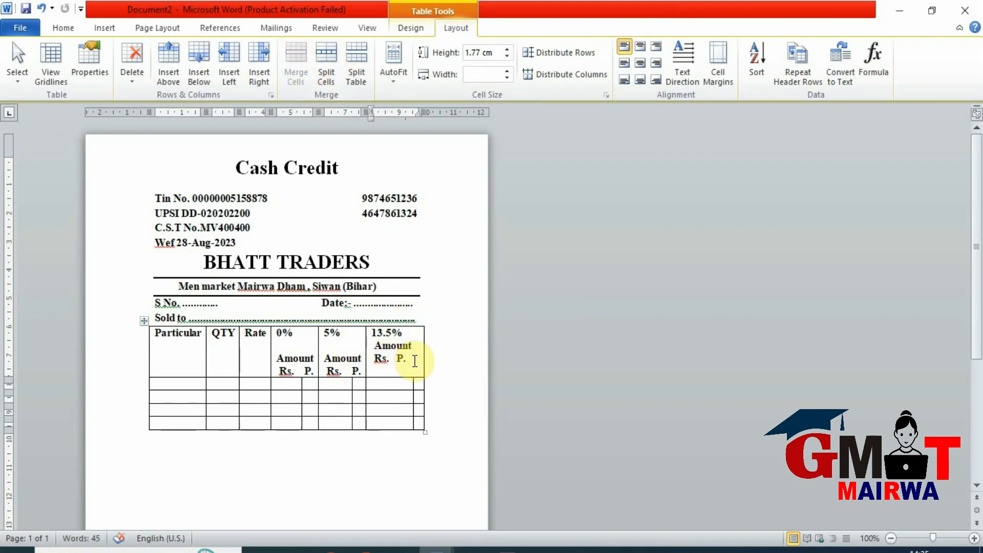
- Centre the text of the whole table header row both horizontally and vertically
{"action": "left_click_drag", "start_coordinate": [414, 361], "coordinate": [148, 338]}
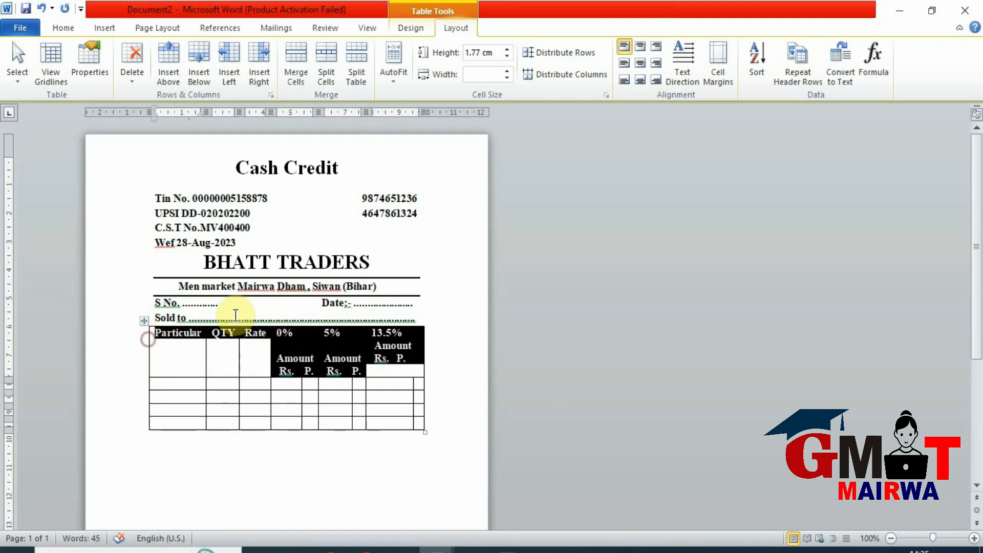
{"action": "left_click", "coordinate": [639, 62]}
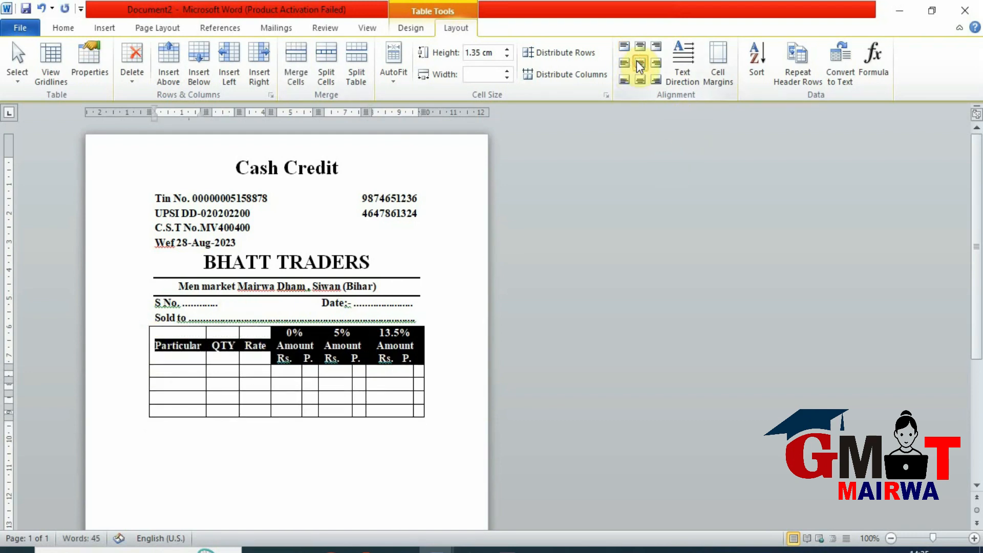
{"action": "left_click", "coordinate": [77, 244]}
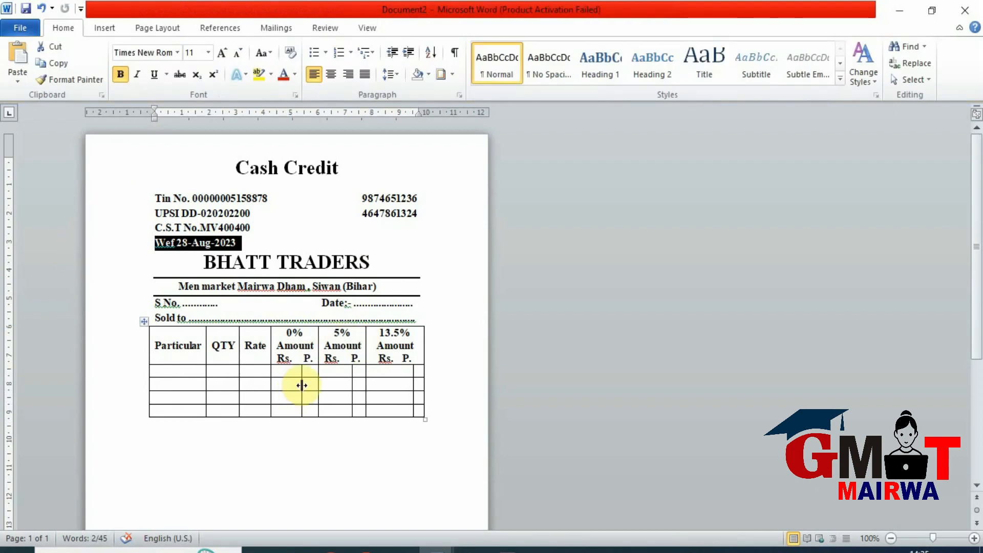
- Make the first row below the table header much taller by adding blank lines in its Particular cell
{"action": "left_click", "coordinate": [289, 371]}
{"action": "key", "text": "Return"}
{"action": "key", "text": "Return"}
{"action": "key", "text": "Return"}
{"action": "key", "text": "Return"}
{"action": "key", "text": "Return"}
{"action": "key", "text": "Return"}
{"action": "key", "text": "Return"}
{"action": "key", "text": "Return"}
{"action": "key", "text": "Return"}
{"action": "key", "text": "Return"}
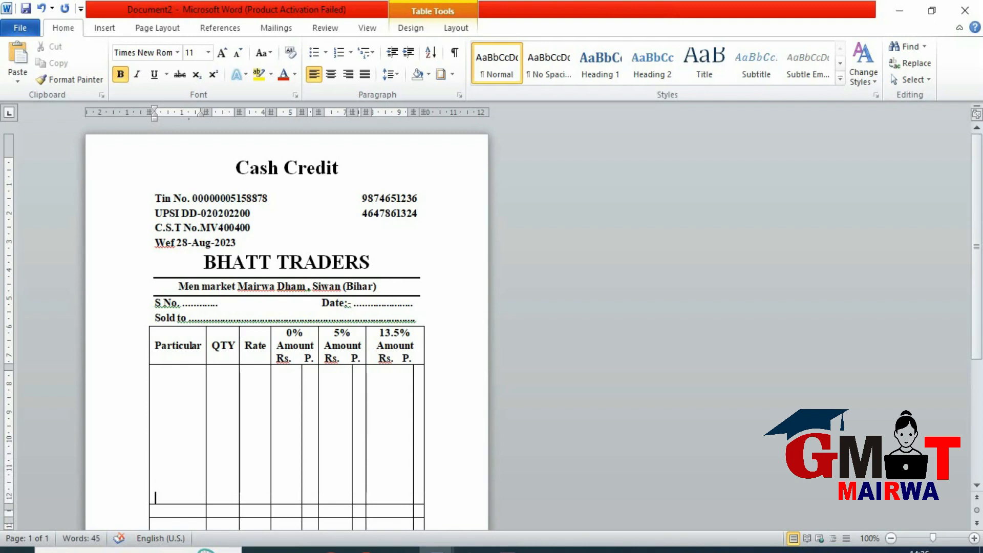
- Merge the Particular, QTY and Rate cells of the table's last three rows into one cell
{"action": "scroll", "coordinate": [224, 463], "scroll_direction": "down", "scroll_amount": 5}
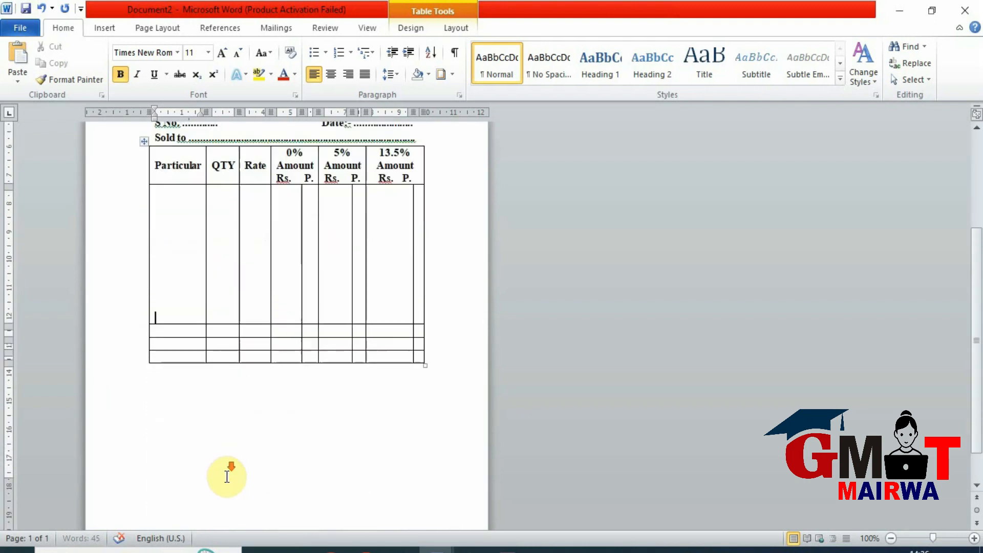
{"action": "left_click_drag", "start_coordinate": [169, 333], "coordinate": [248, 347]}
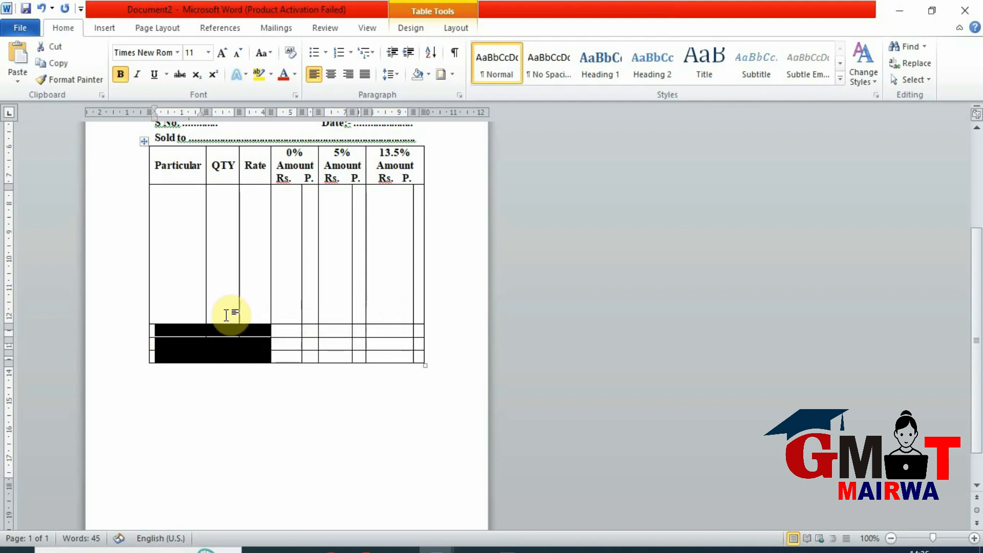
{"action": "left_click", "coordinate": [455, 27]}
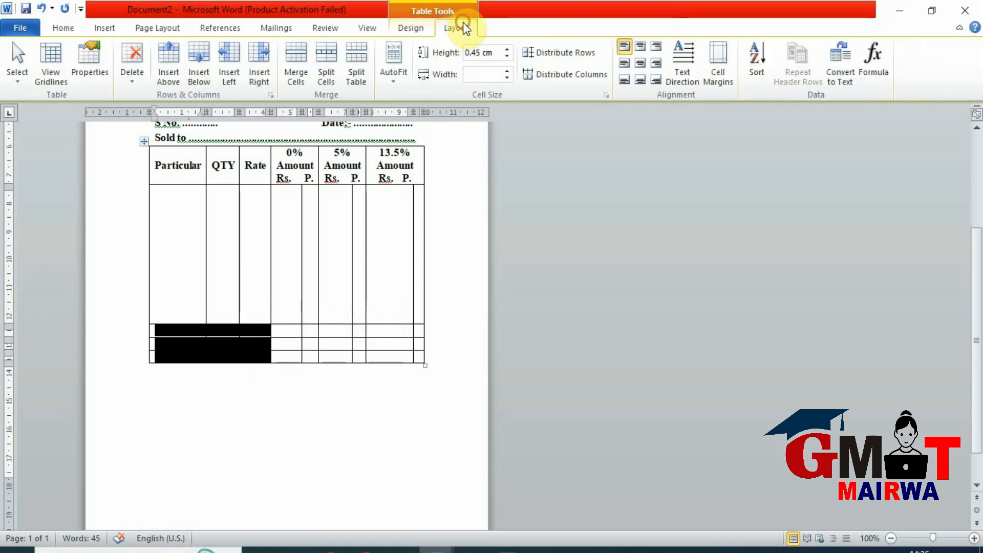
{"action": "left_click", "coordinate": [295, 82]}
- Enter "Total", "Vat" and "Grand Total" on separate lines in the merged cell and centre them both ways
{"action": "left_click", "coordinate": [171, 328]}
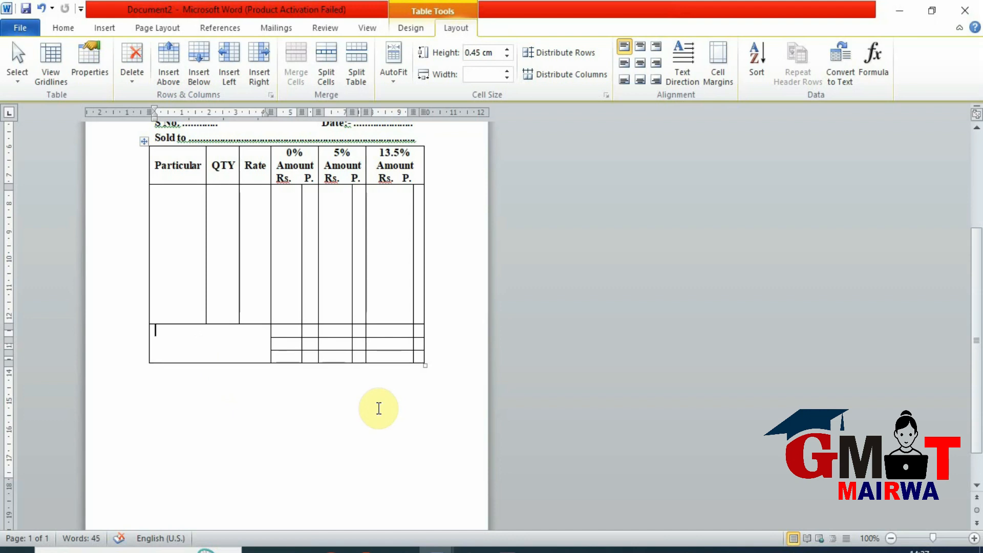
{"action": "type", "text": "Total"}
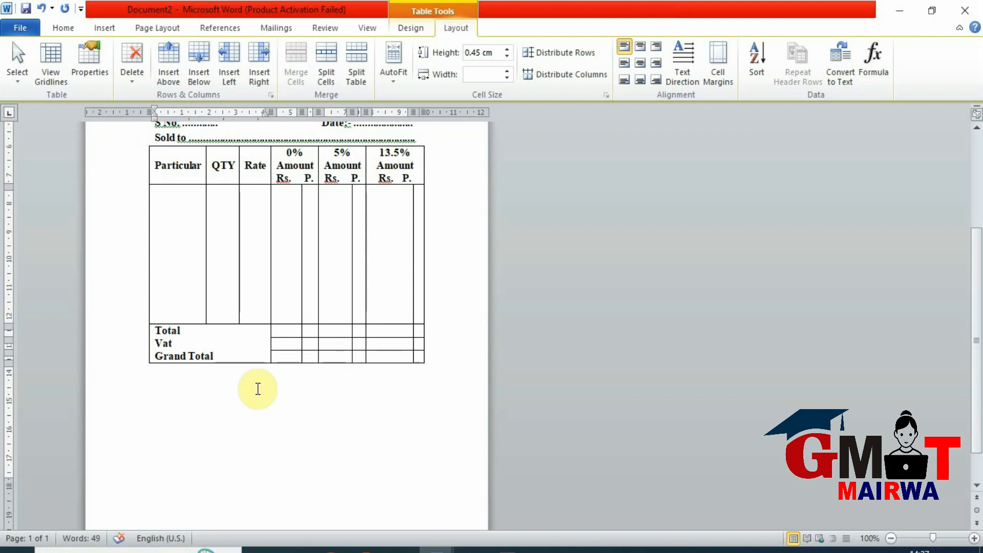
{"action": "left_click", "coordinate": [136, 344]}
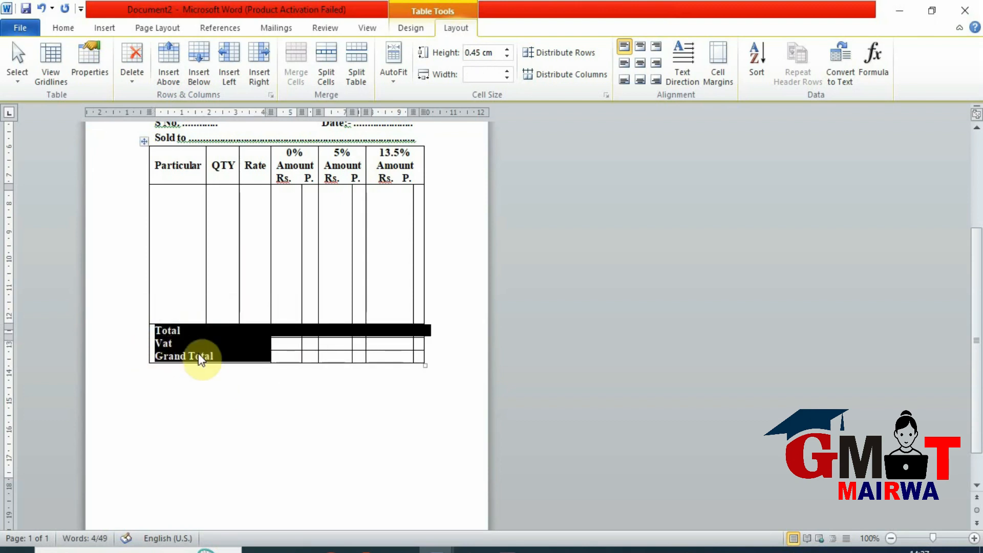
{"action": "left_click_drag", "start_coordinate": [212, 356], "coordinate": [151, 333]}
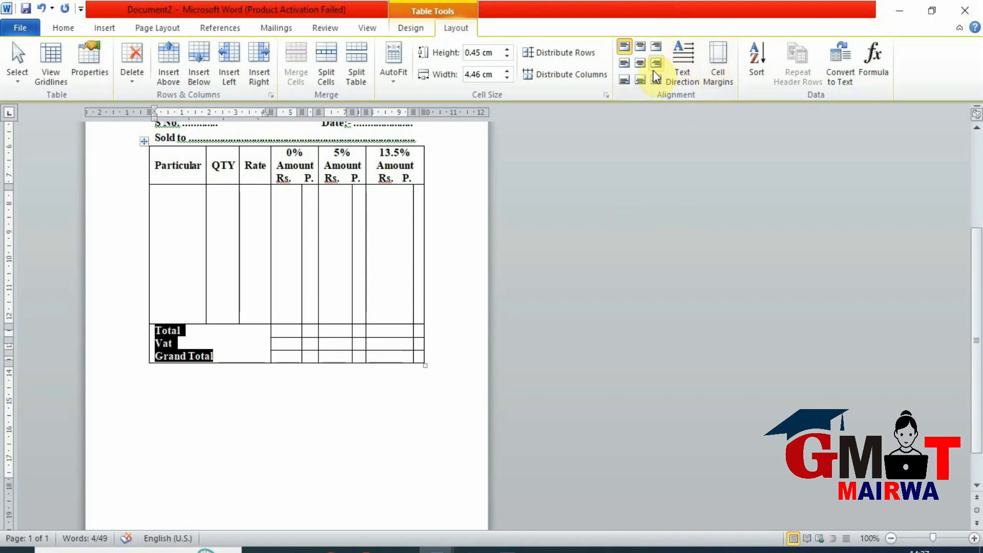
{"action": "left_click", "coordinate": [641, 64]}
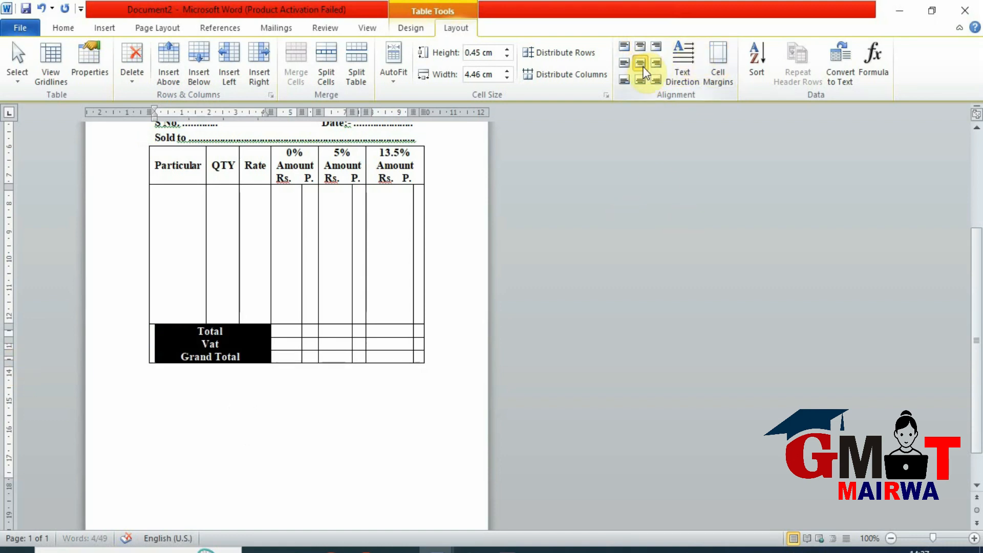
{"action": "left_click", "coordinate": [252, 355]}
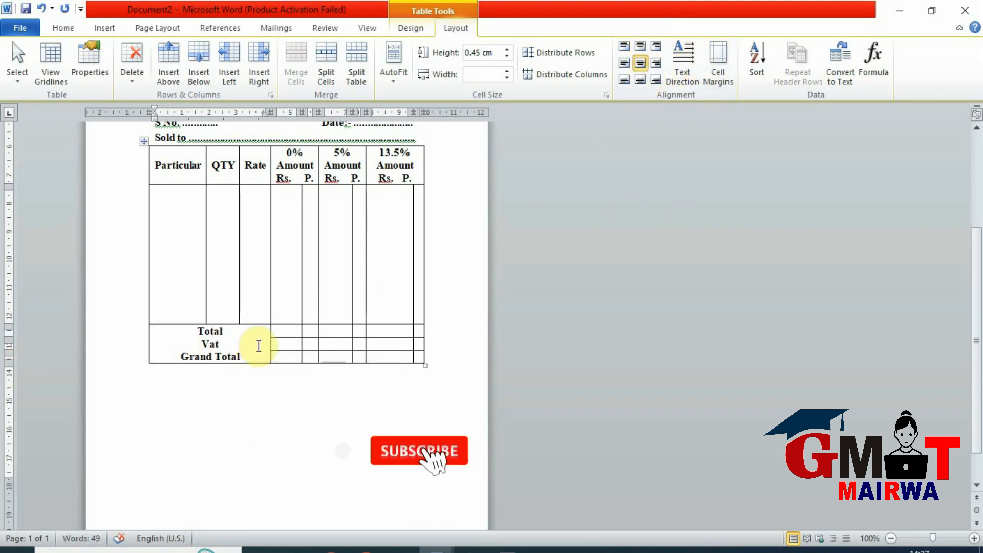
- Set the page background colour to a light red theme shade
{"action": "scroll", "coordinate": [361, 351], "scroll_direction": "up", "scroll_amount": 1}
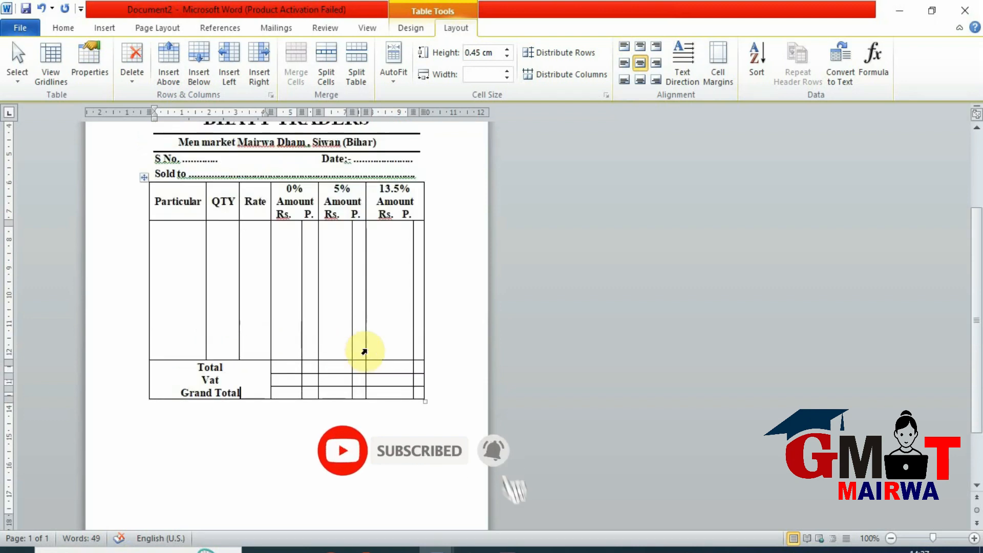
{"action": "scroll", "coordinate": [361, 348], "scroll_direction": "up", "scroll_amount": 1}
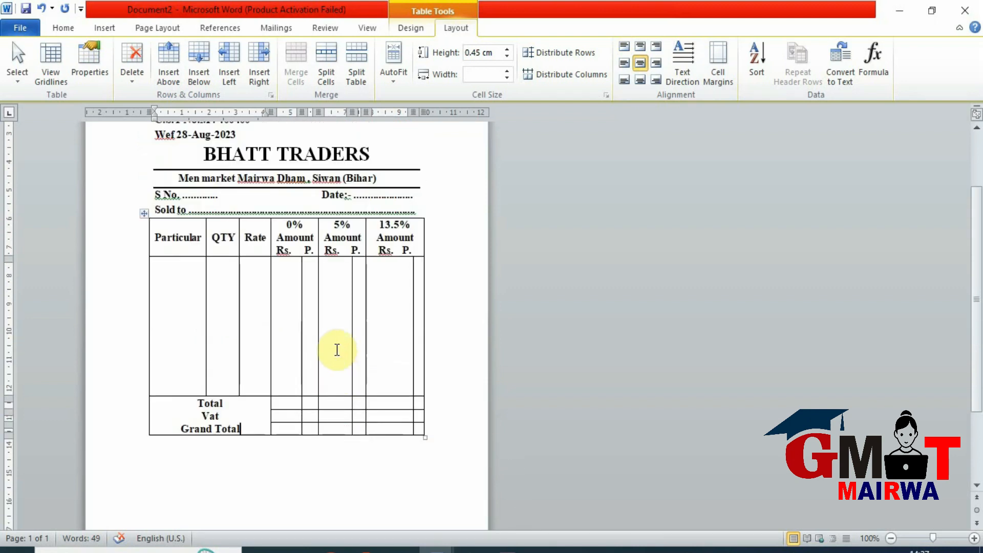
{"action": "scroll", "coordinate": [269, 425], "scroll_direction": "up", "scroll_amount": 1}
{"action": "left_click", "coordinate": [149, 28]}
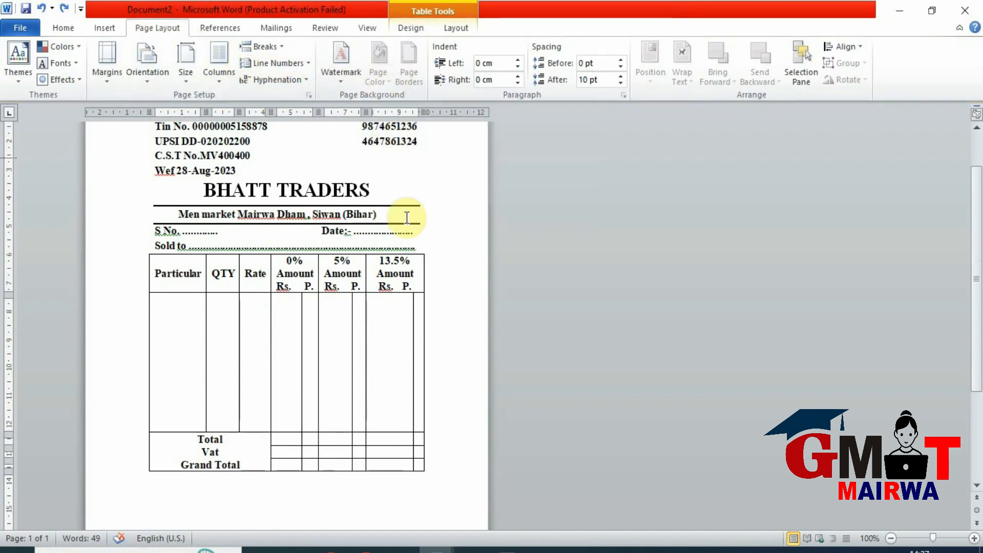
{"action": "left_click", "coordinate": [436, 271]}
{"action": "left_click", "coordinate": [376, 320]}
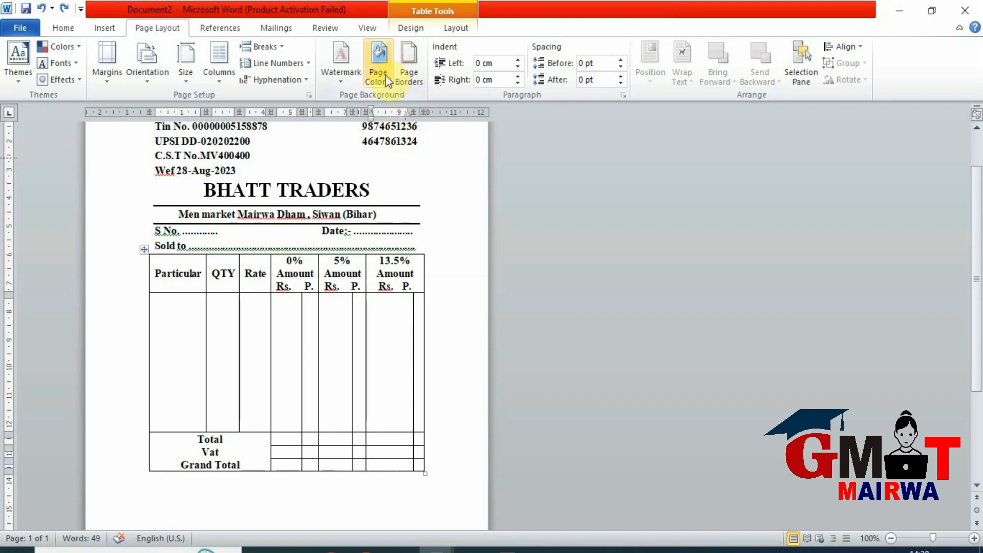
{"action": "left_click", "coordinate": [385, 74]}
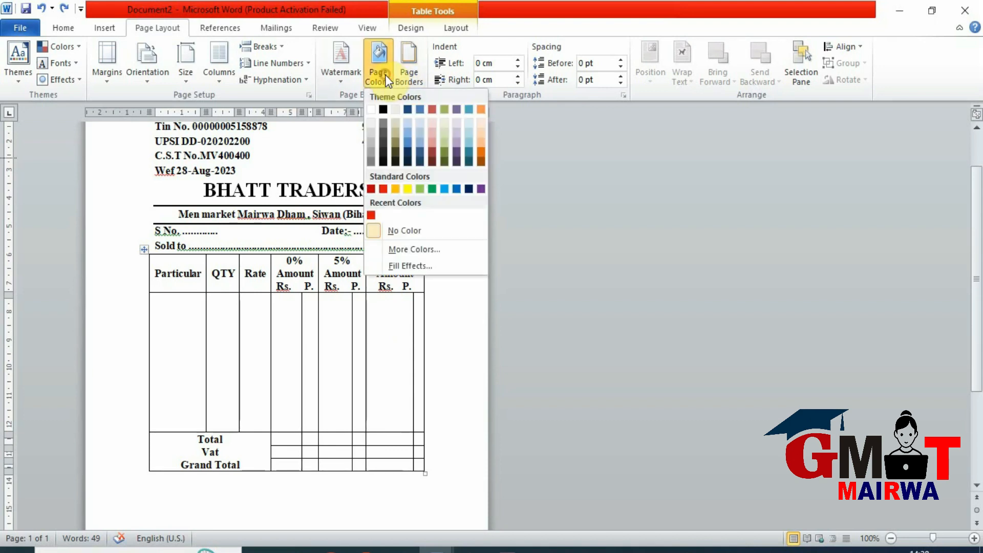
{"action": "left_click", "coordinate": [431, 143]}
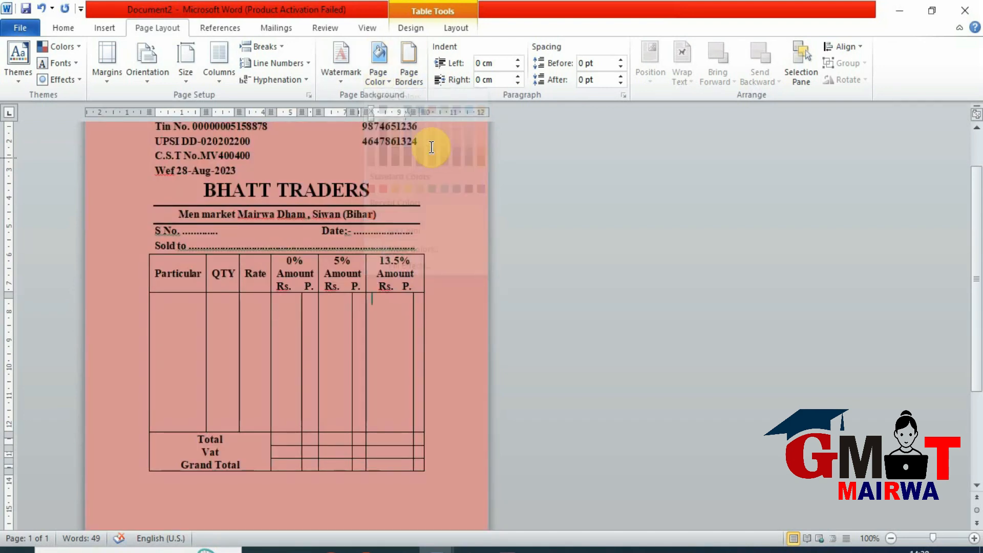
{"action": "scroll", "coordinate": [450, 342], "scroll_direction": "up", "scroll_amount": 1}
{"action": "scroll", "coordinate": [450, 342], "scroll_direction": "up", "scroll_amount": 1}
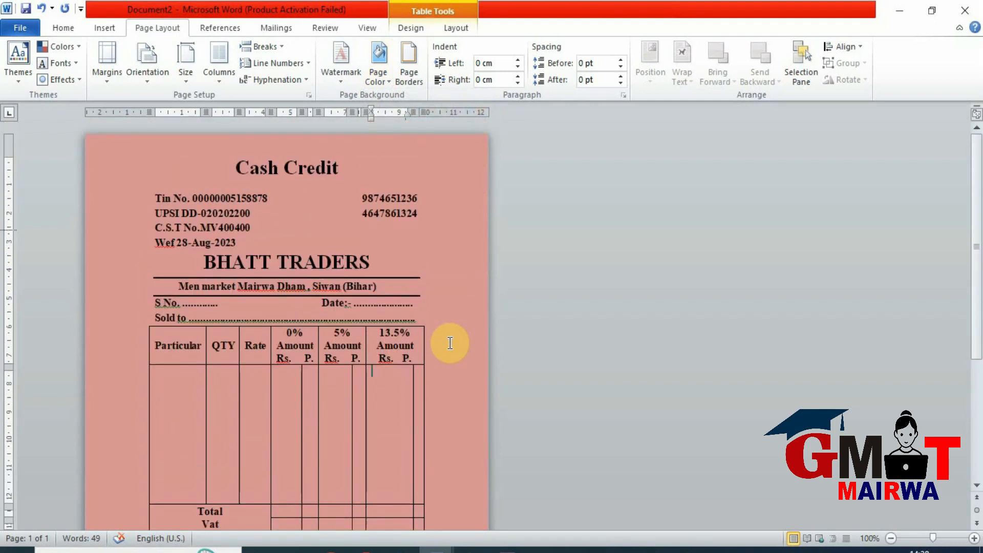